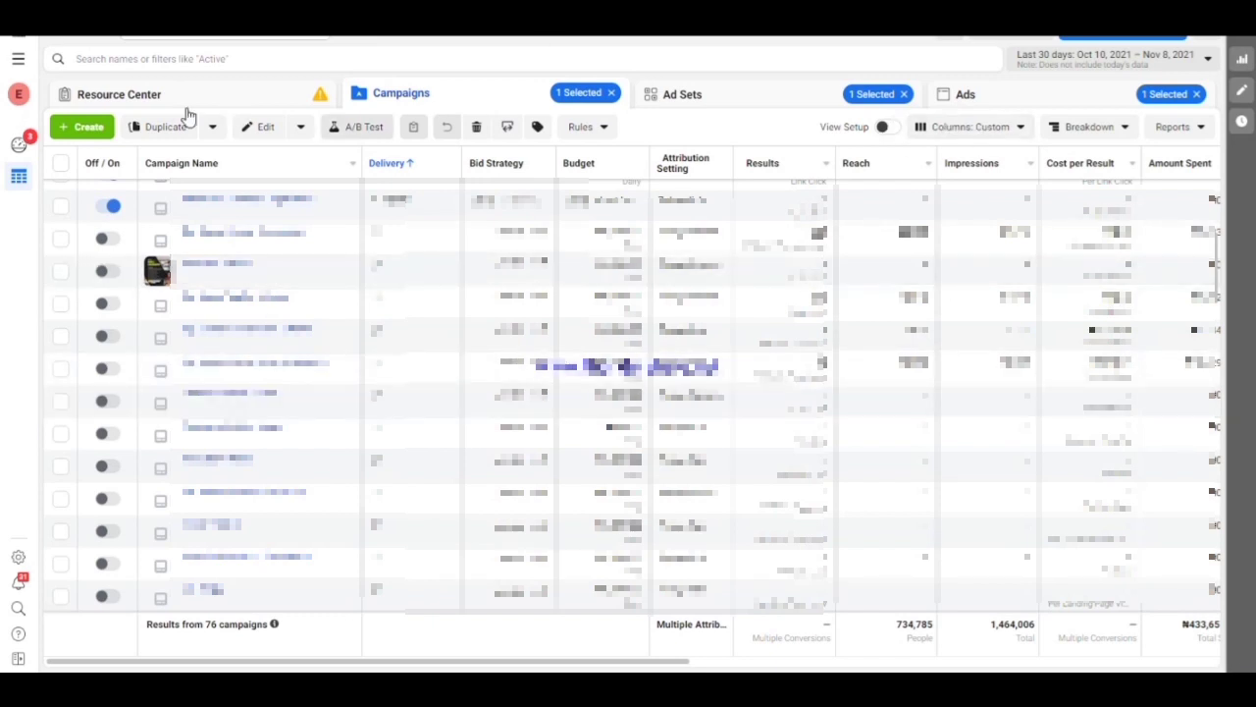
# - Start a new auction campaign with the Conversions objective and name the campaign Instagram
pyautogui.click(87, 126)
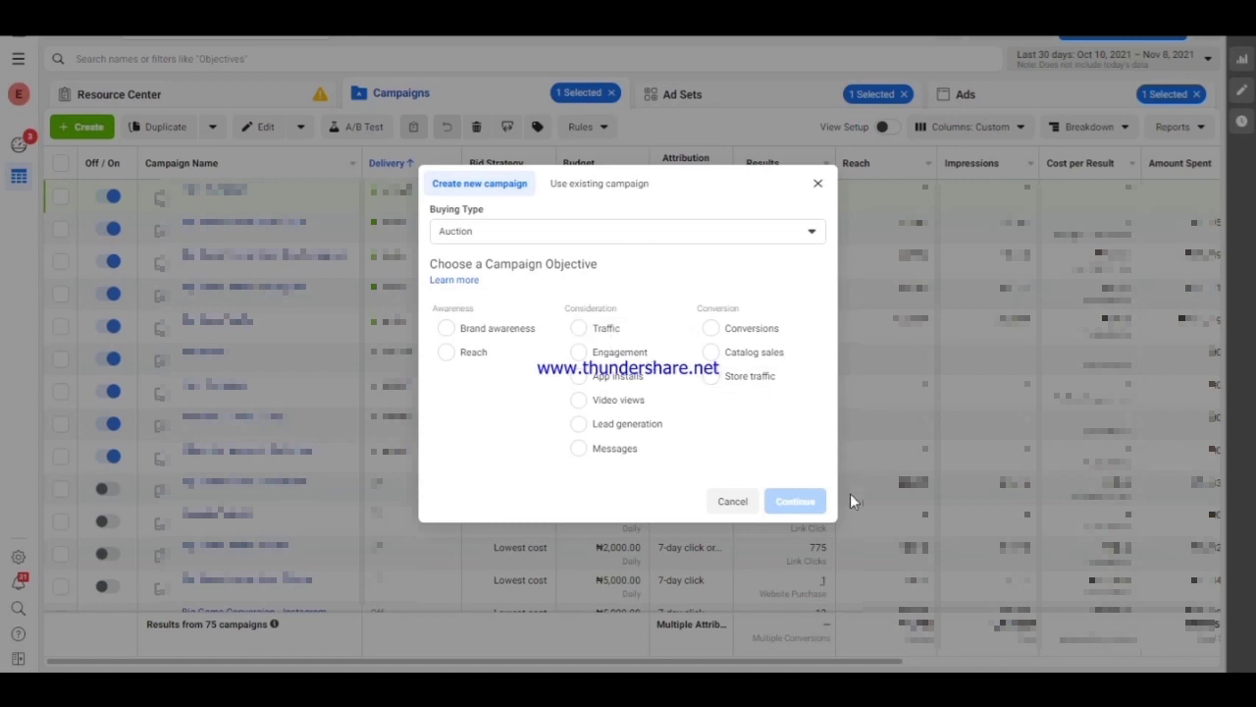
pyautogui.click(708, 329)
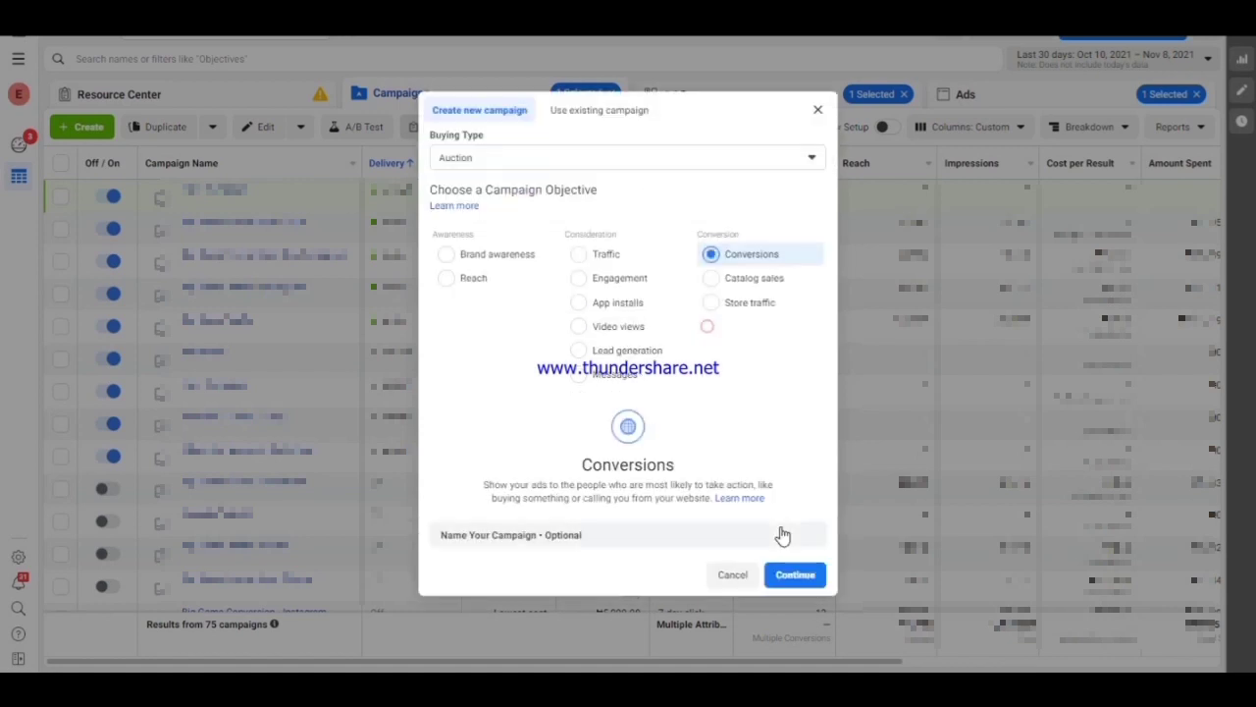
pyautogui.click(608, 536)
pyautogui.click(586, 438)
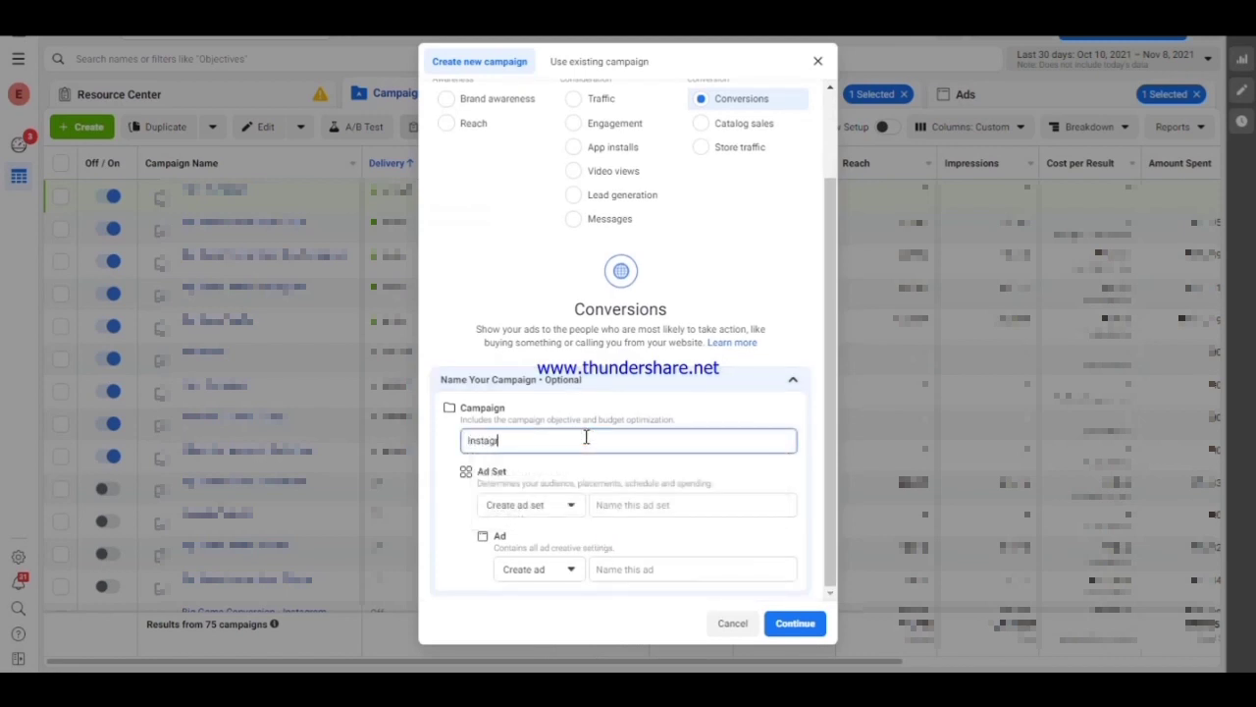
pyautogui.tripleClick(586, 437)
pyautogui.hotkey('ctrl', 'c')
# - Name both the ad set and the ad Instagram and continue to the campaign settings
pyautogui.click(619, 504)
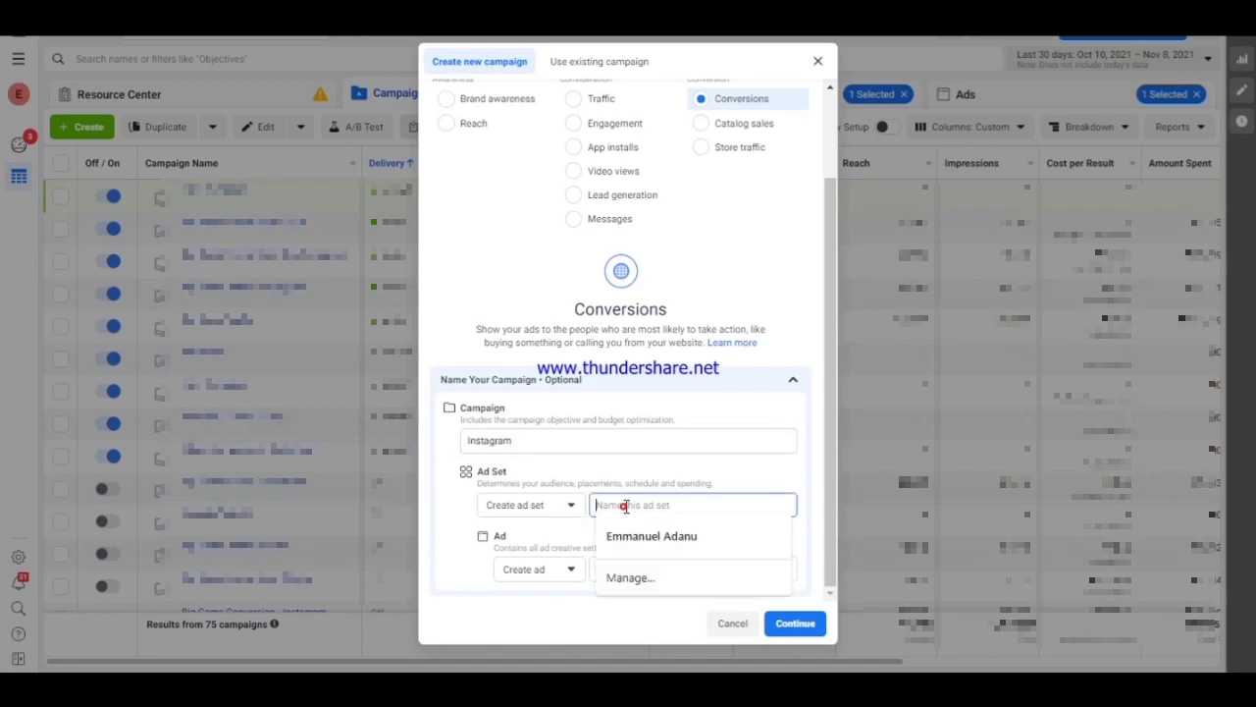
pyautogui.hotkey('ctrl', 'v')
pyautogui.click(668, 566)
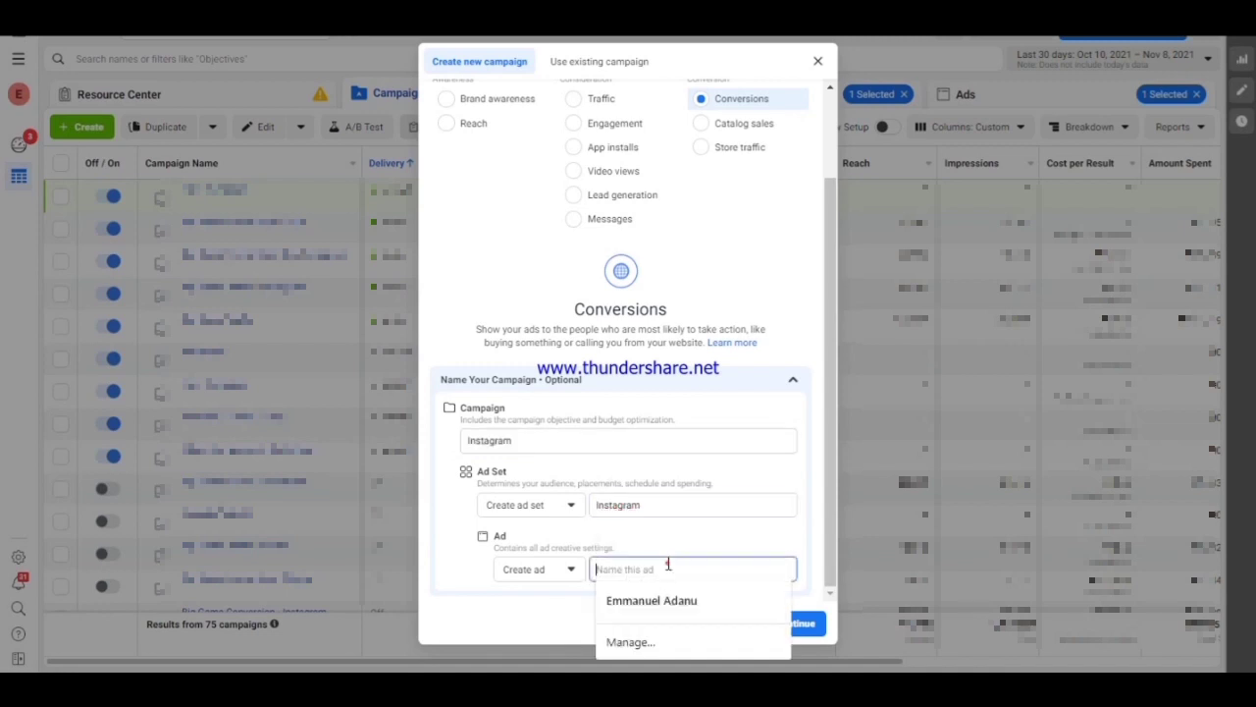
pyautogui.hotkey('ctrl', 'v')
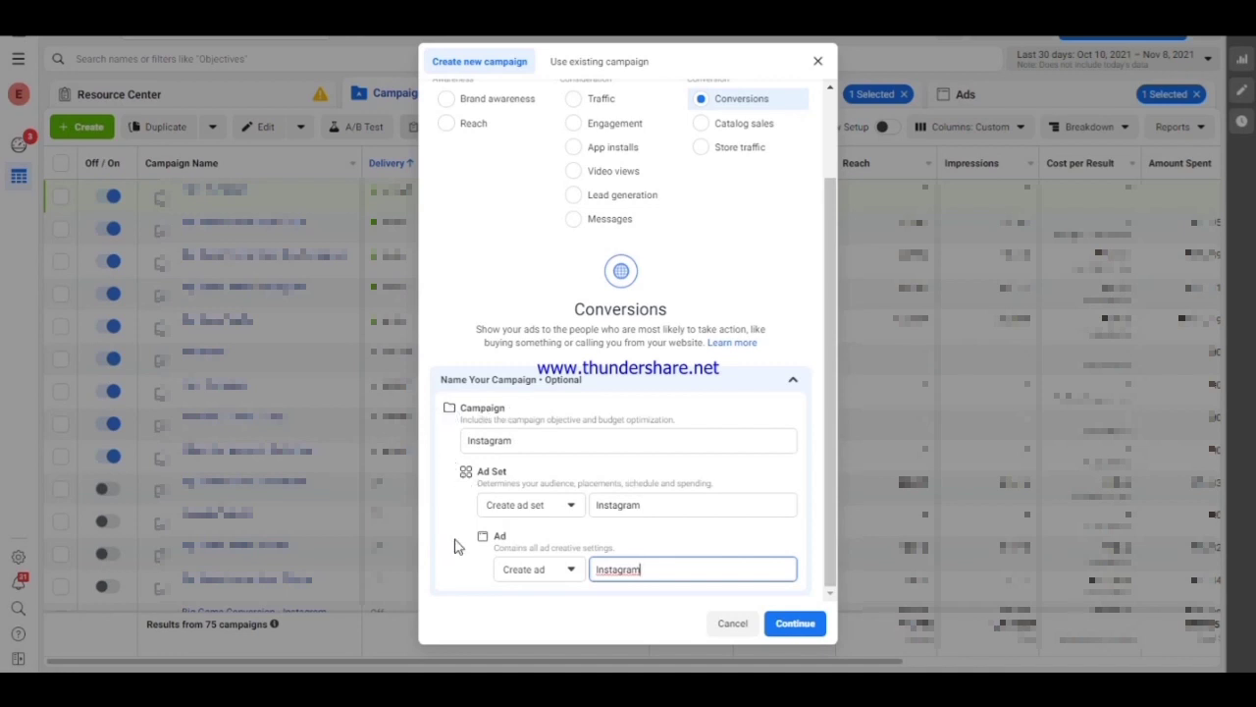
pyautogui.click(791, 621)
pyautogui.click(791, 622)
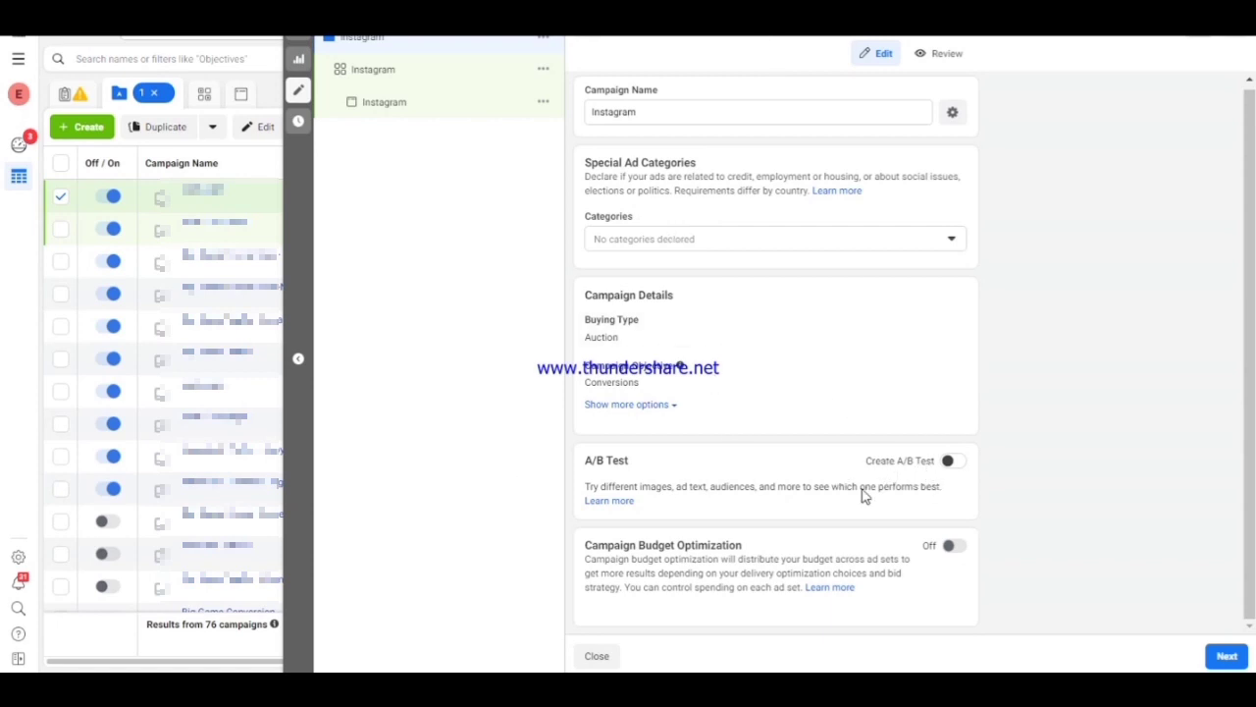
# - Turn on Campaign Budget Optimization for the Instagram campaign, keeping the daily budget option
pyautogui.click(960, 551)
pyautogui.scroll(-1, 854, 520)
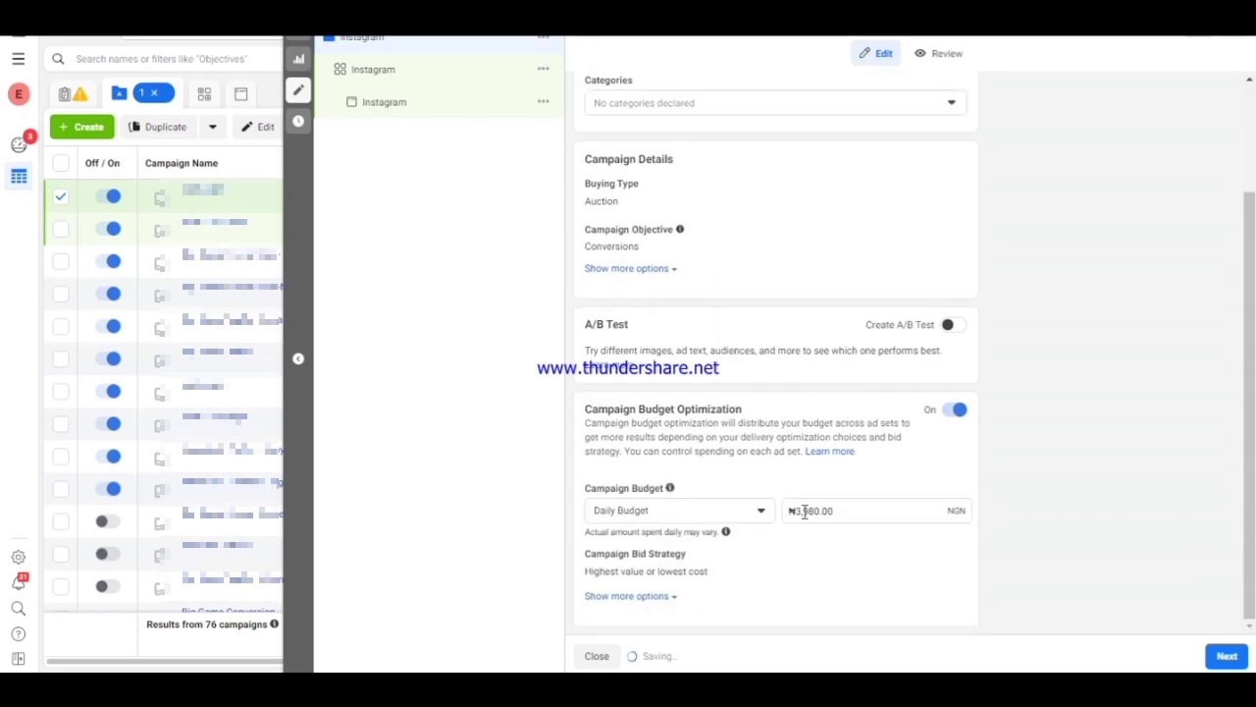
pyautogui.scroll(2, 717, 226)
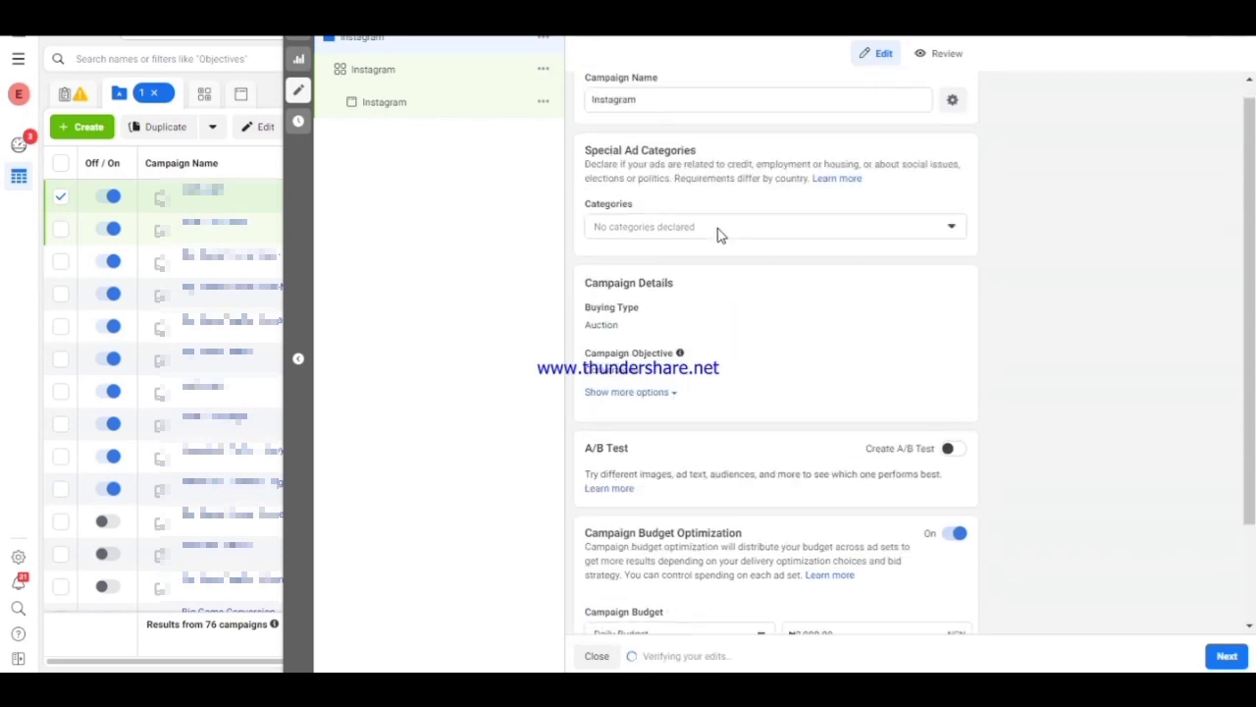
pyautogui.scroll(-2, 729, 225)
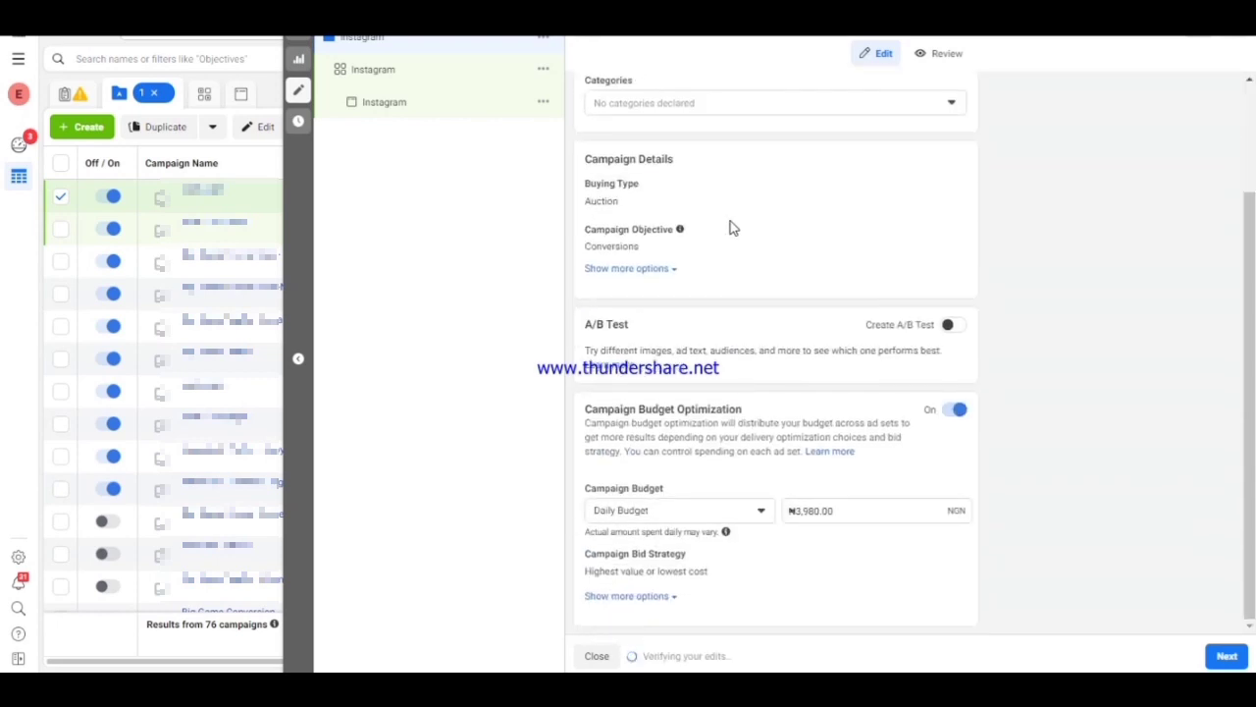
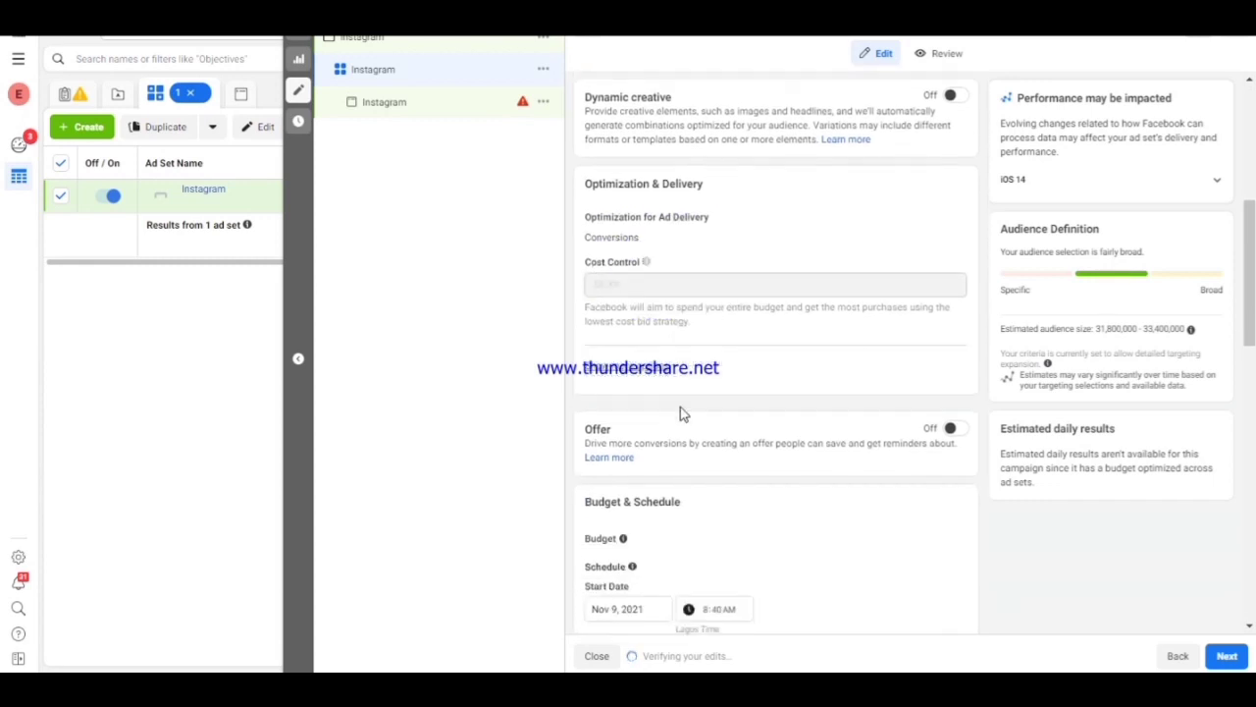
# - Review the ad set's schedule, custom audiences, location, age, gender and detailed targeting settings
pyautogui.scroll(4, 664, 381)
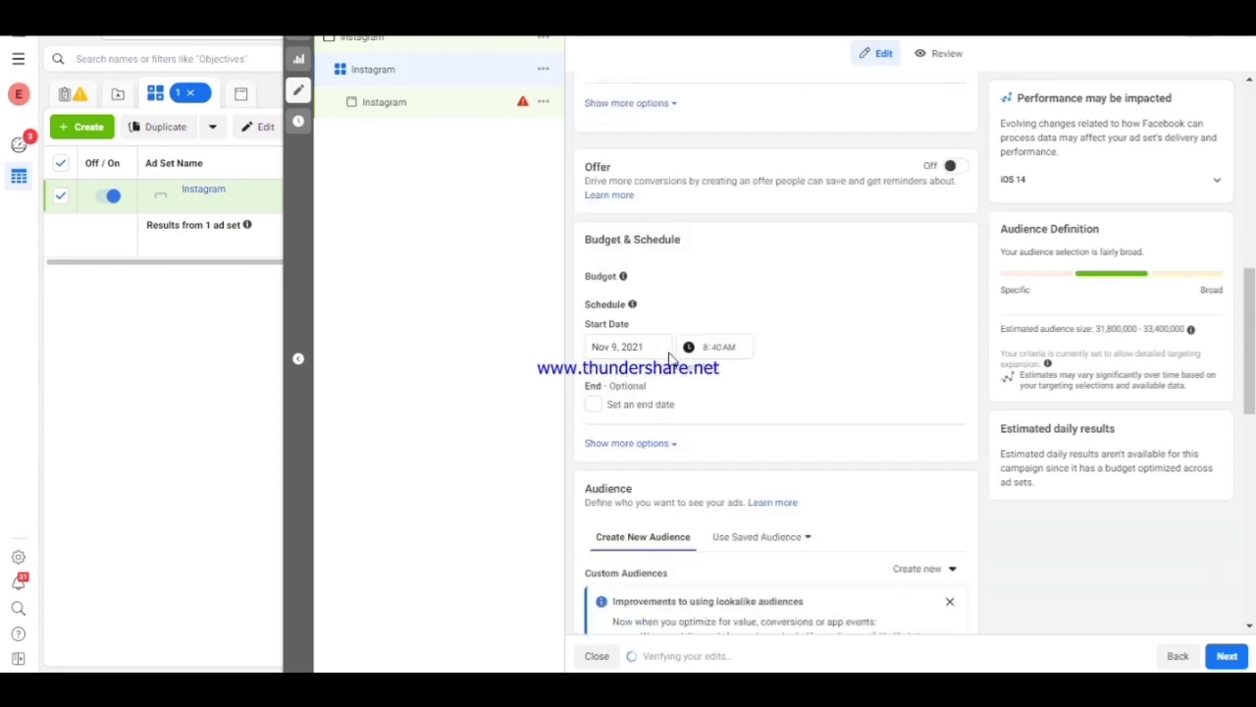
pyautogui.scroll(-2, 671, 371)
pyautogui.scroll(-1, 672, 371)
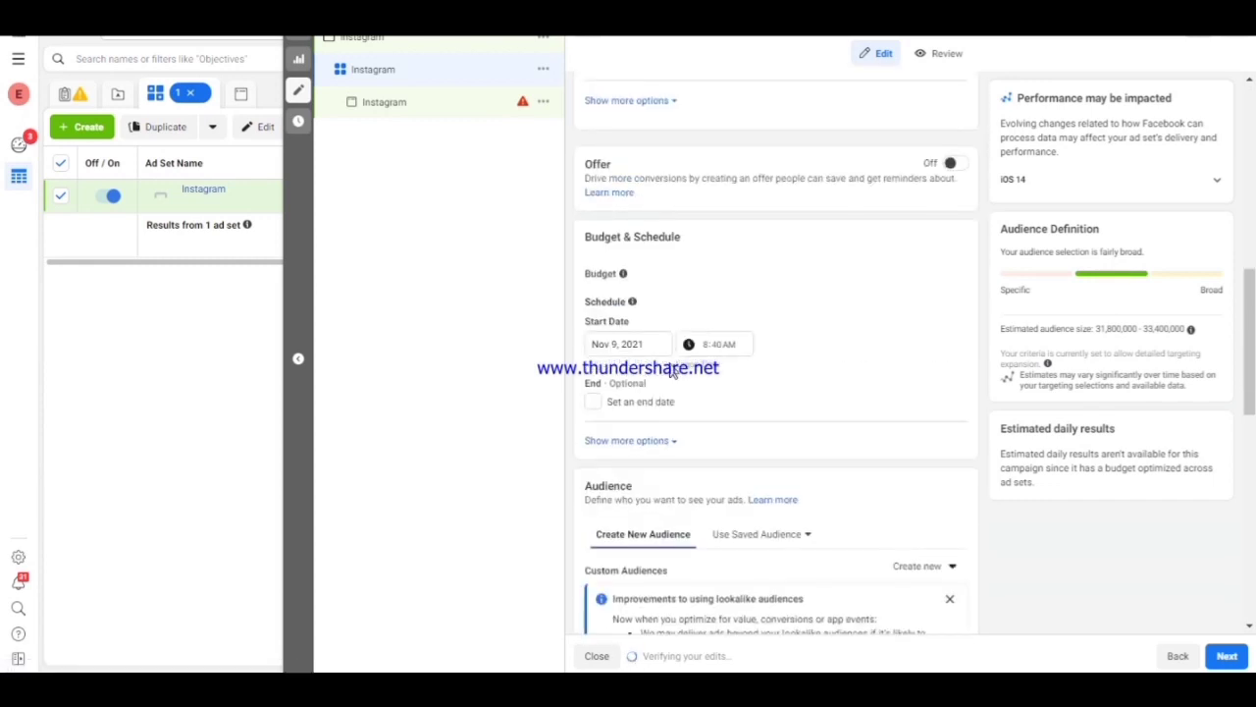
pyautogui.scroll(-2, 660, 390)
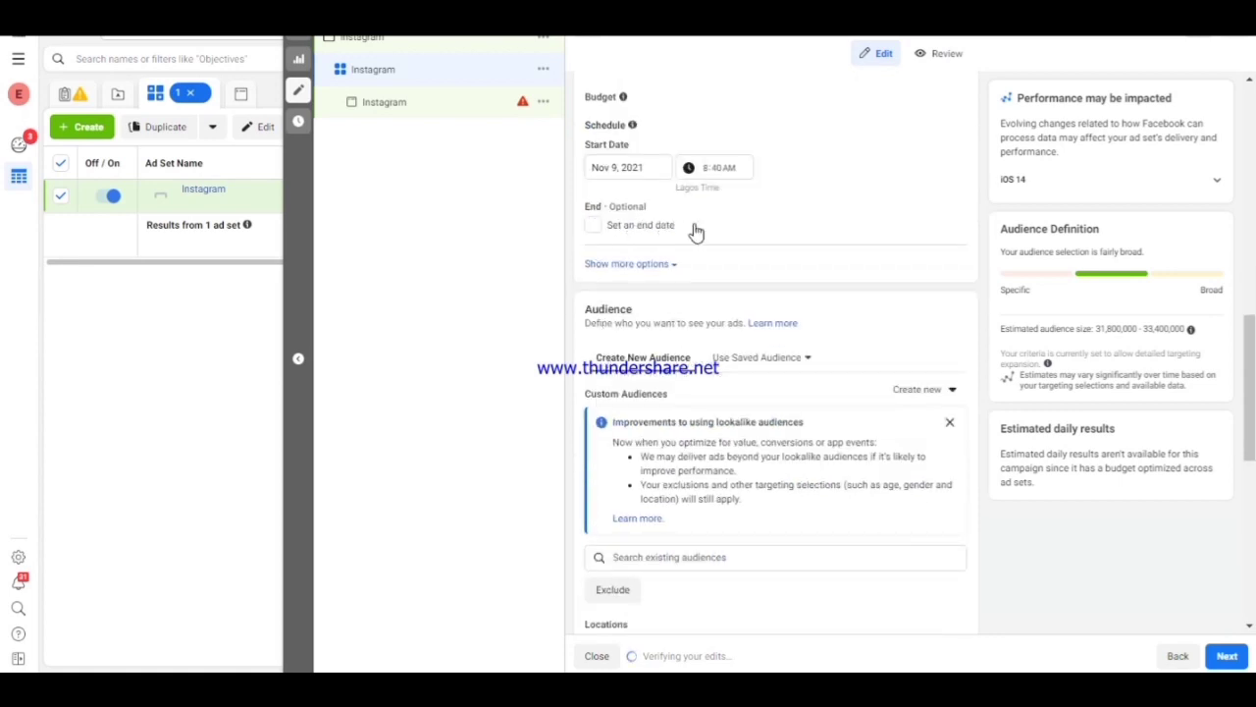
pyautogui.scroll(-2, 677, 352)
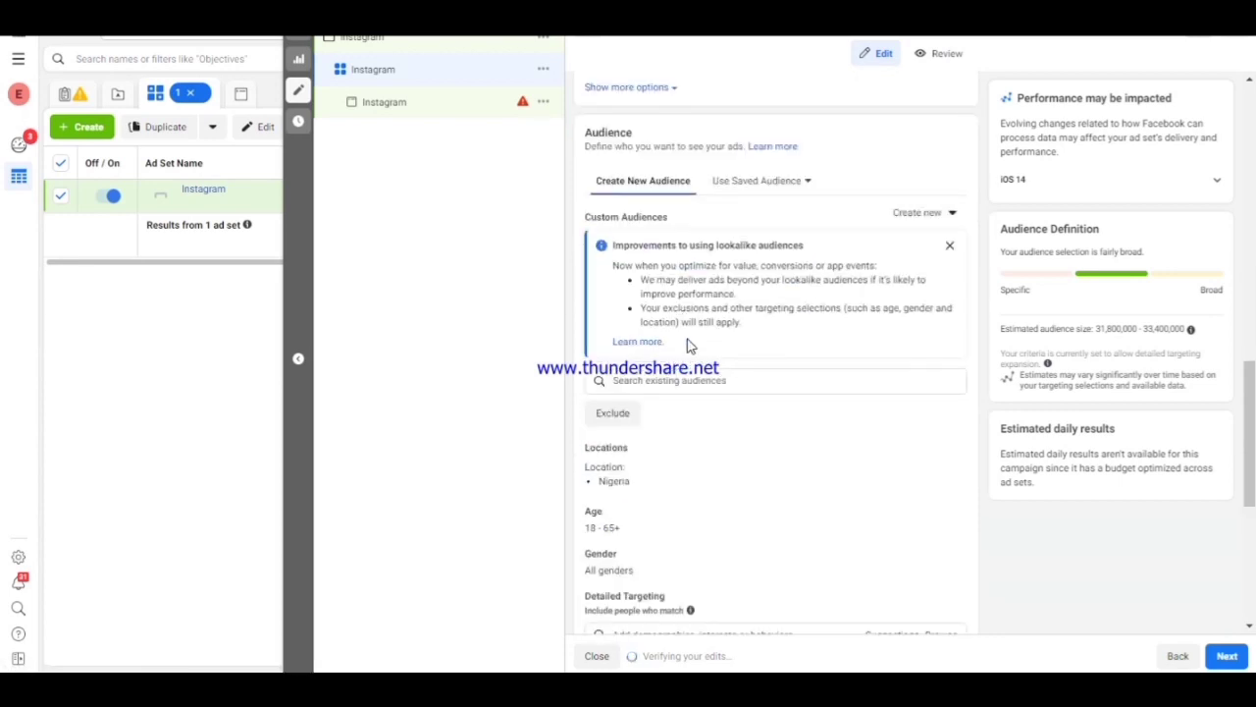
pyautogui.scroll(-1, 687, 346)
pyautogui.click(675, 293)
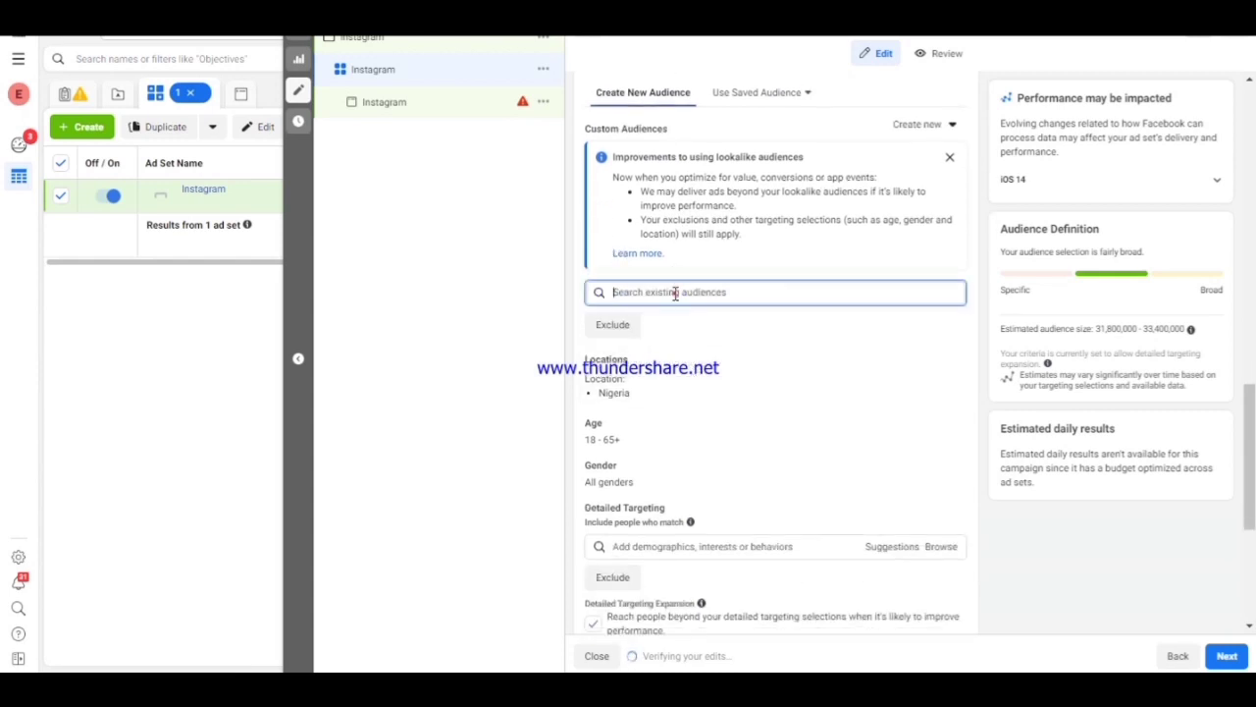
pyautogui.scroll(-2, 735, 345)
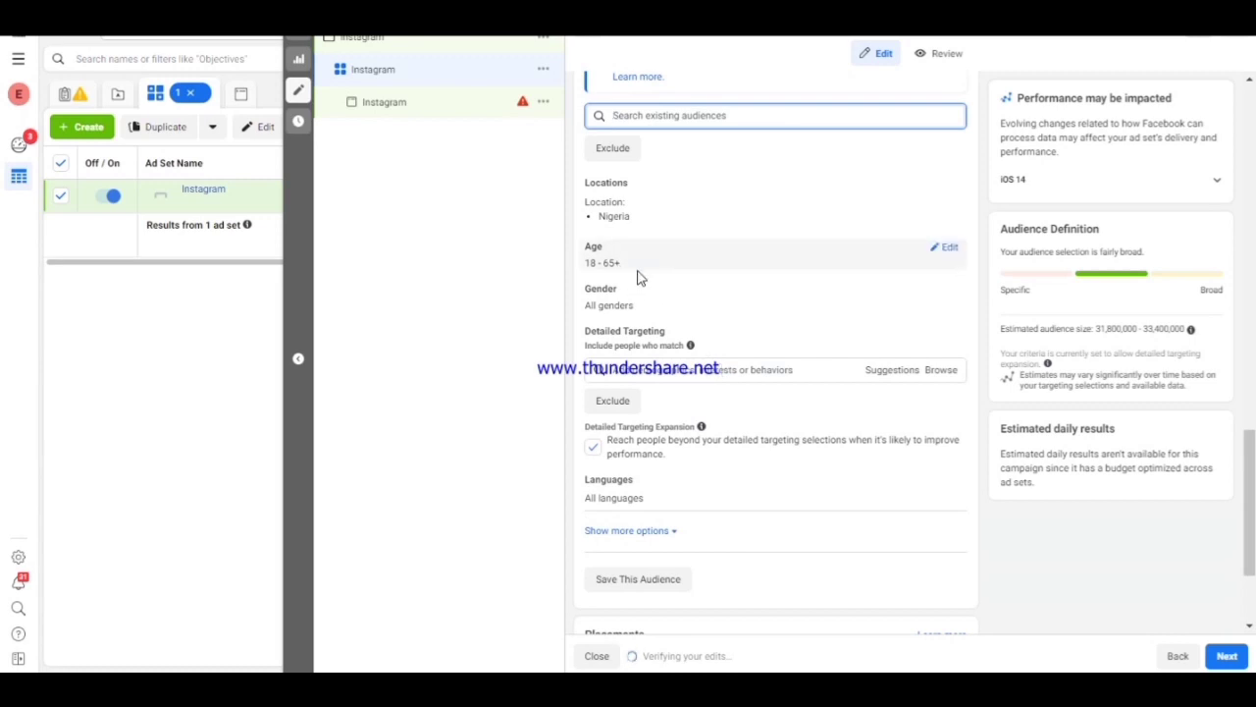
pyautogui.scroll(-2, 661, 347)
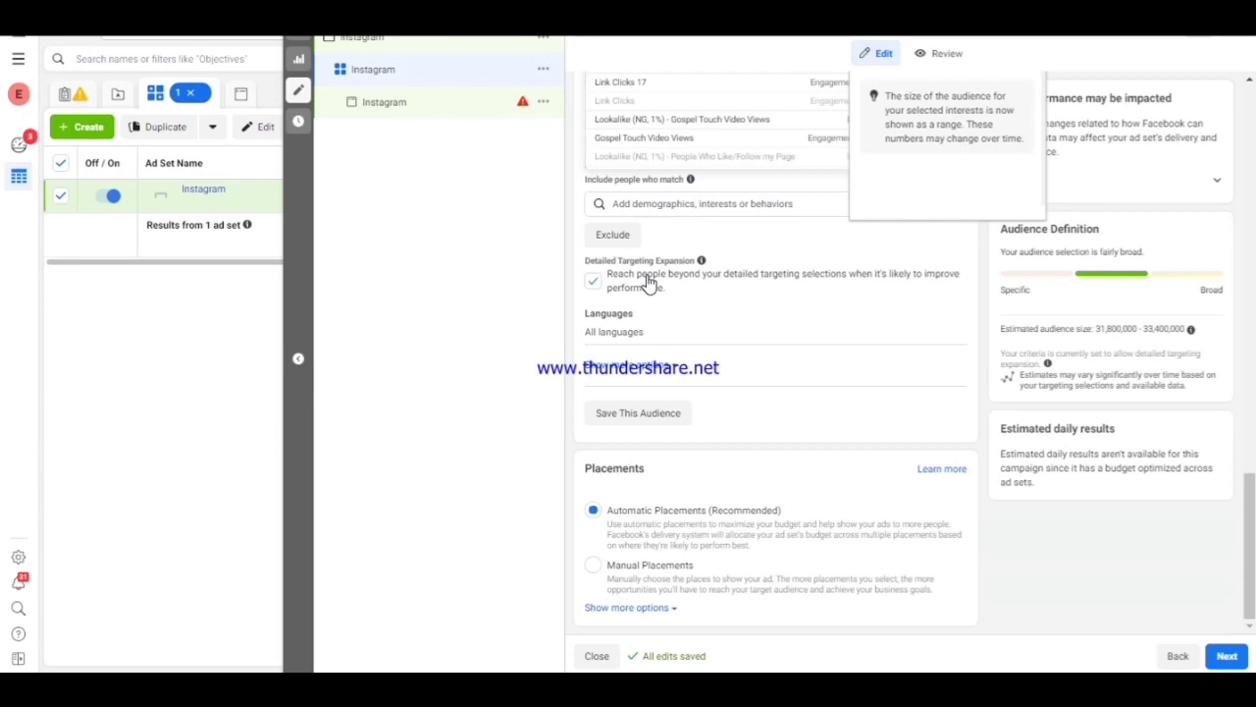
pyautogui.click(825, 405)
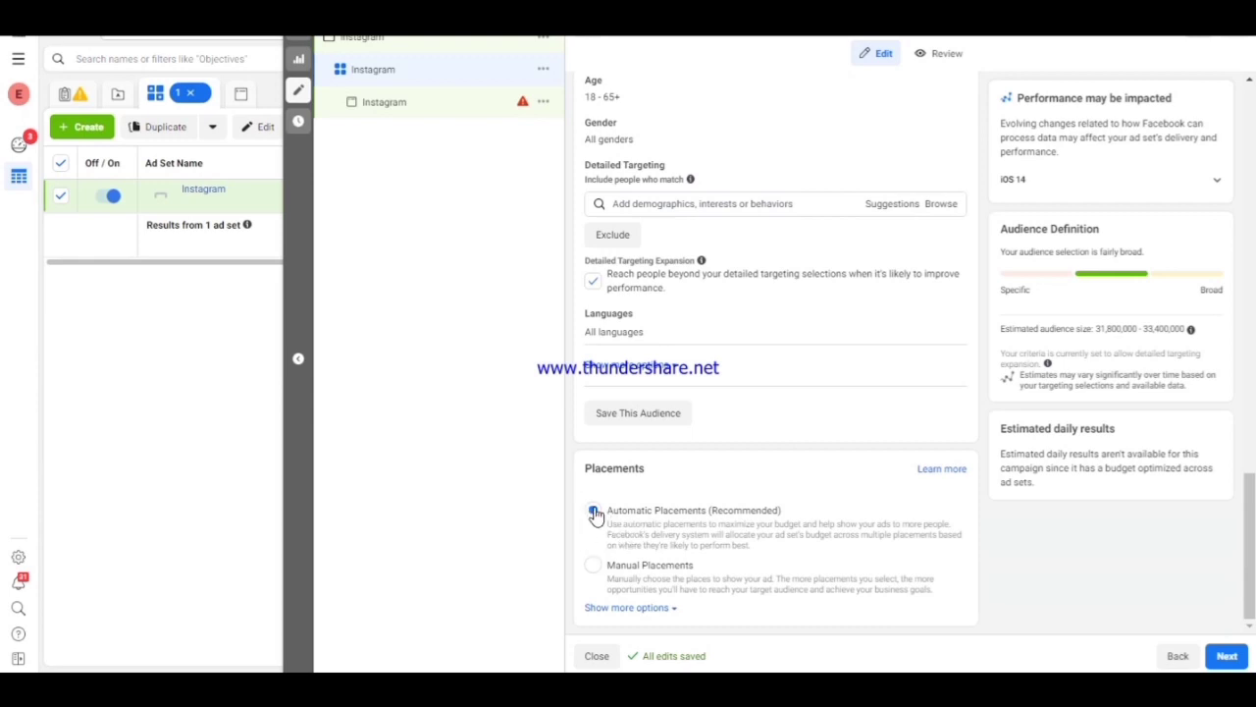
# - Switch the ad set to Manual Placements and deselect Messenger, Audience Network and Facebook, keeping only Instagram as the platform
pyautogui.click(596, 568)
pyautogui.scroll(-6, 614, 550)
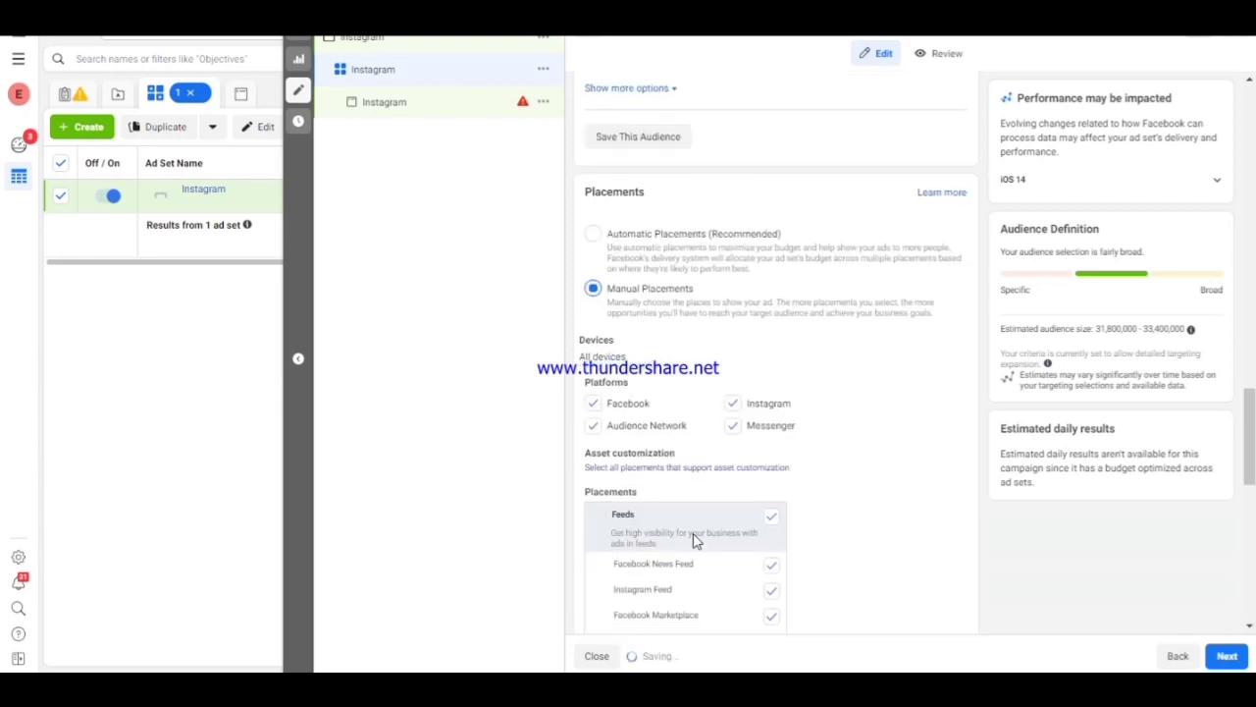
pyautogui.scroll(3, 758, 248)
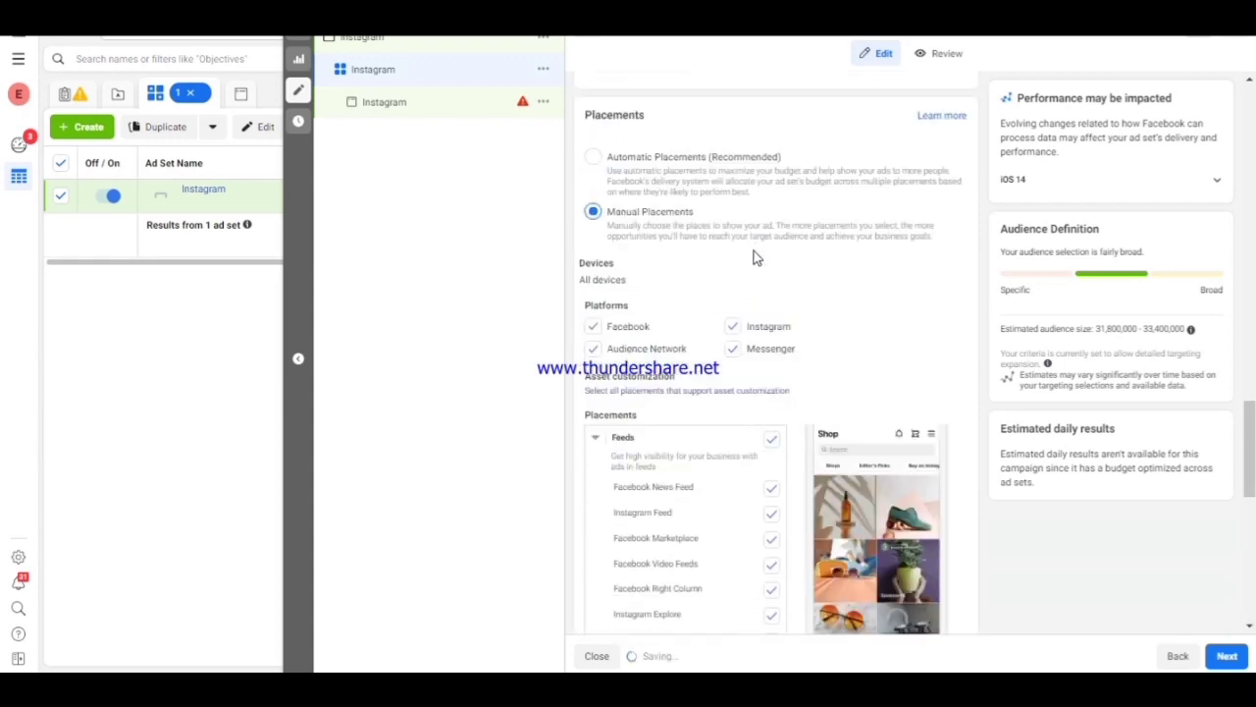
pyautogui.click(733, 349)
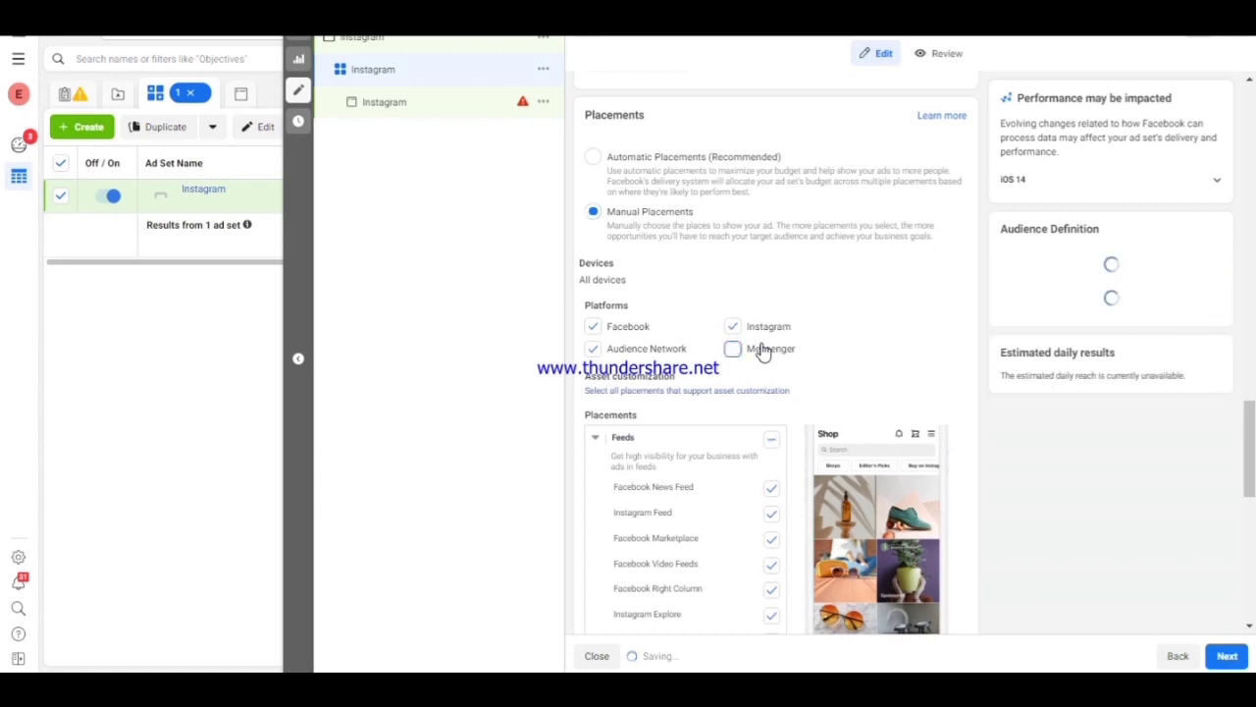
pyautogui.click(593, 350)
pyautogui.click(594, 328)
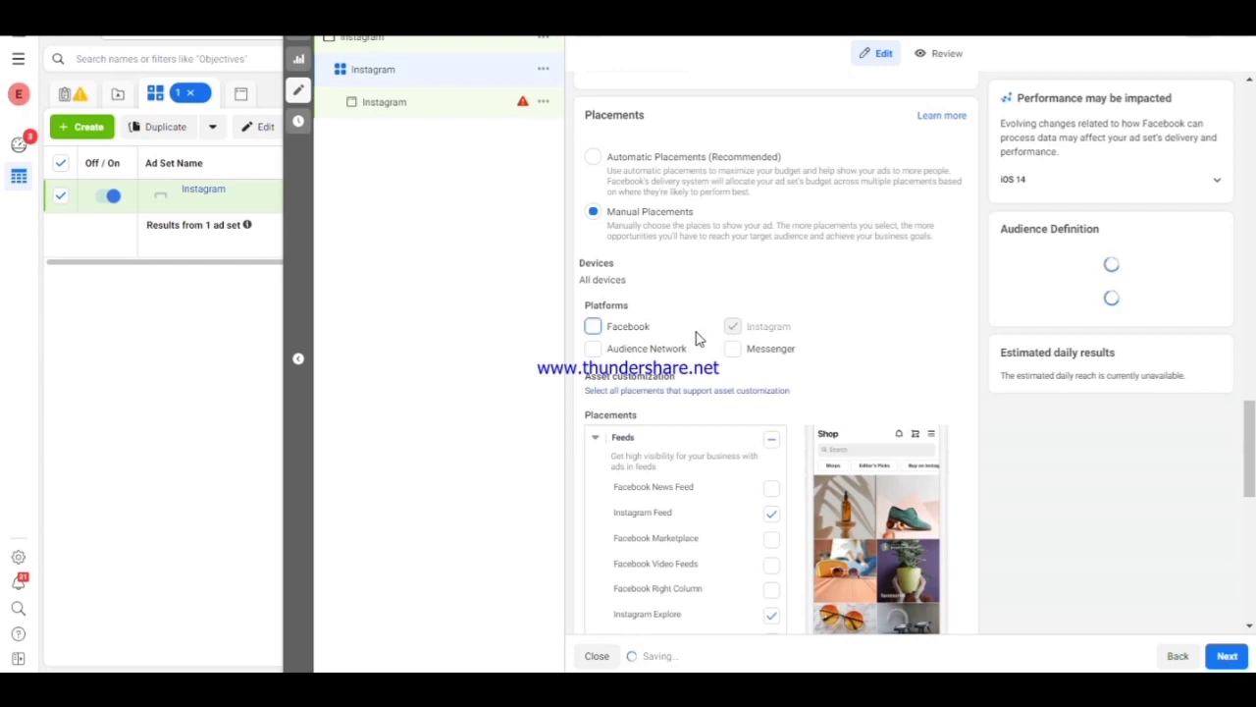
pyautogui.click(594, 327)
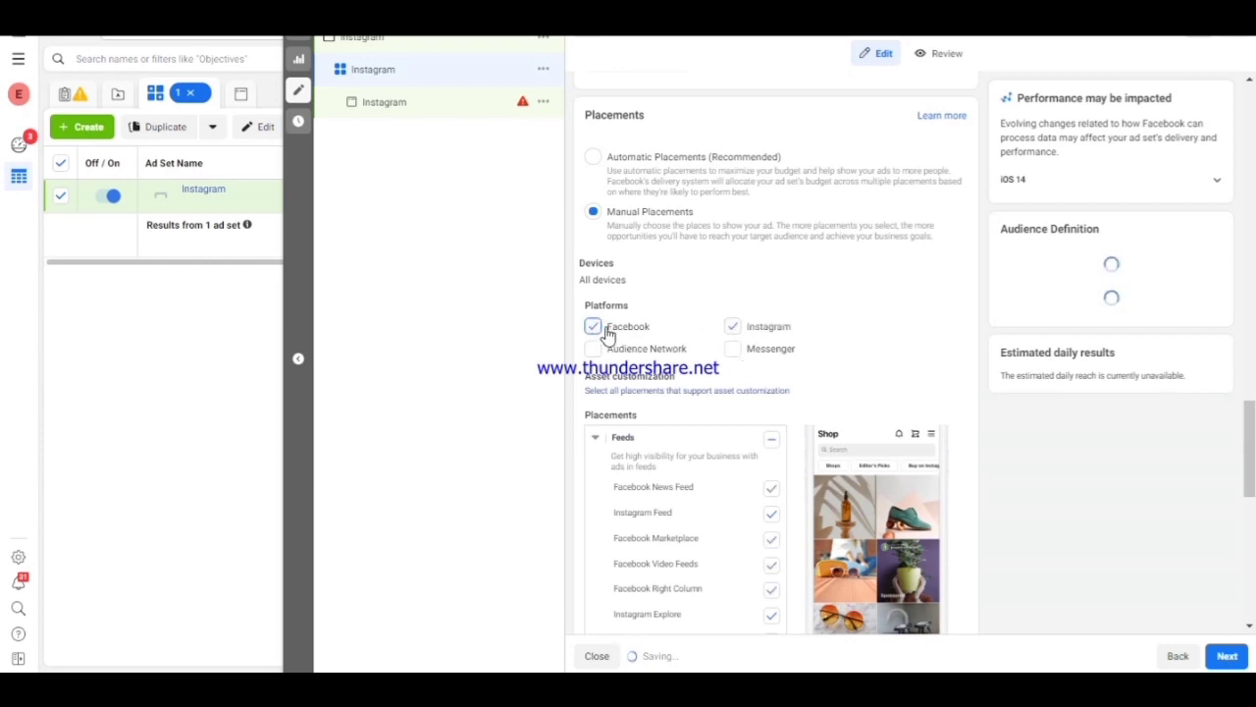
pyautogui.click(593, 329)
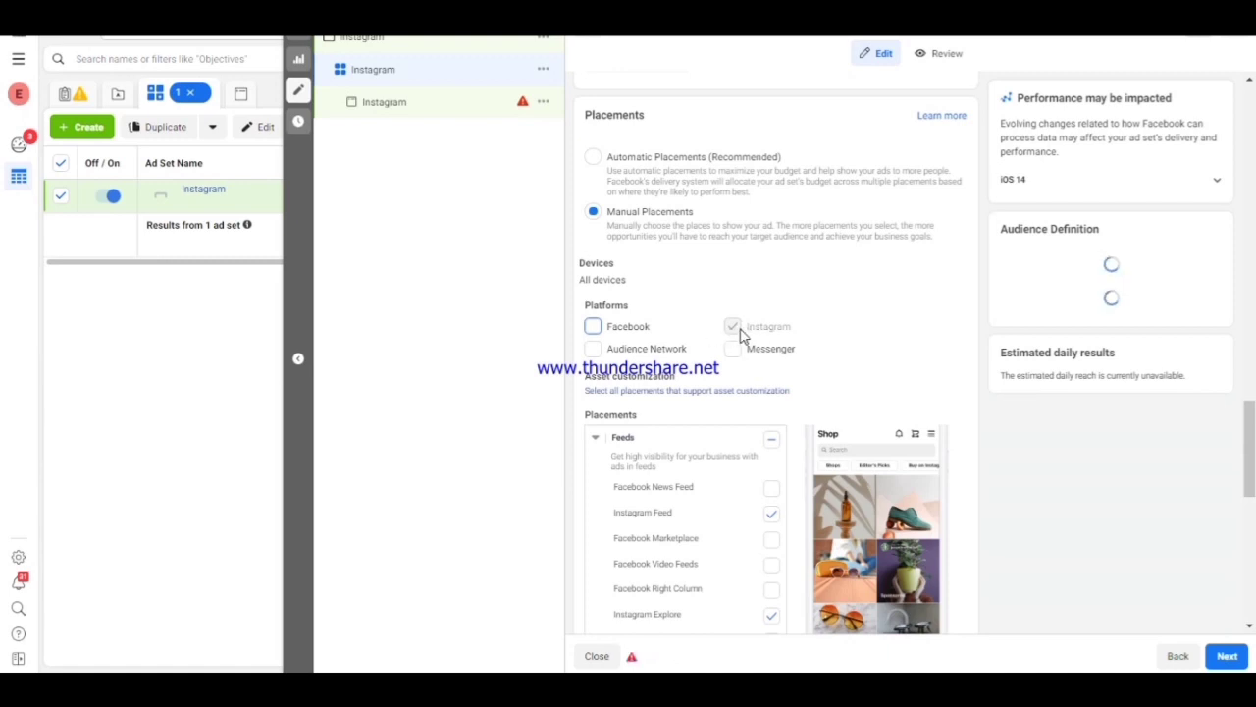
pyautogui.scroll(-10, 740, 333)
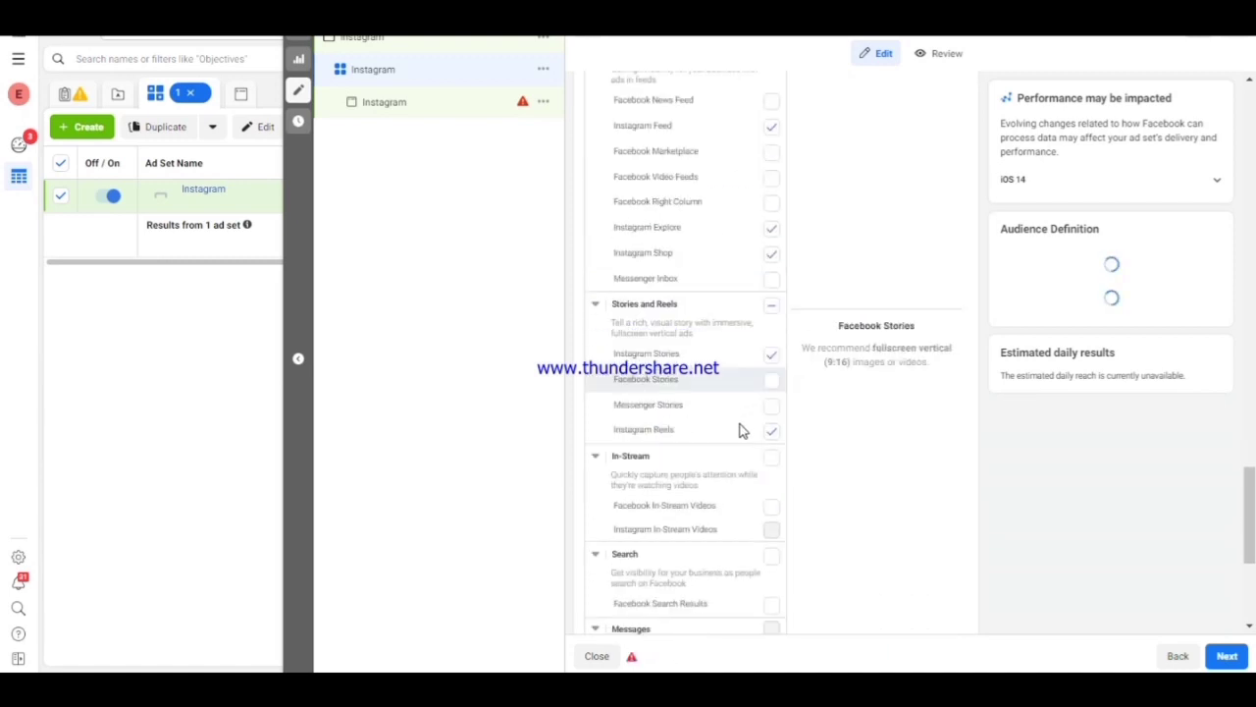
pyautogui.scroll(-1, 700, 457)
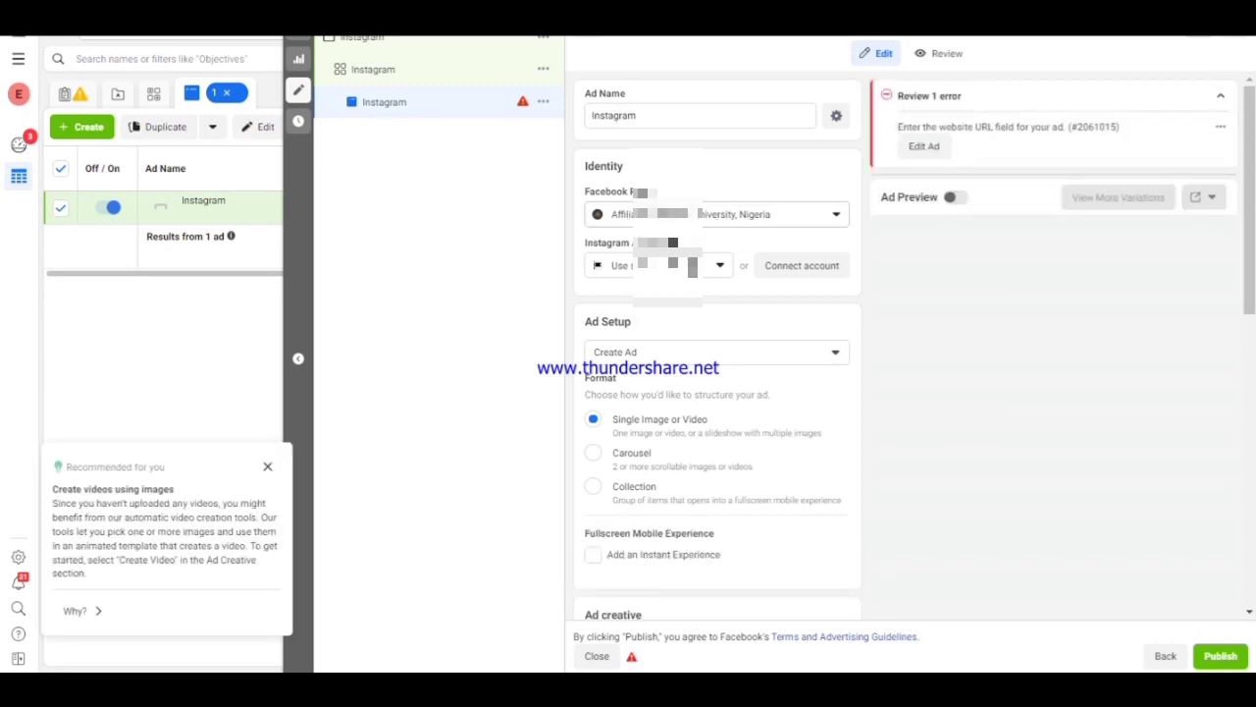
# - Set the ad's Facebook Page to the advertiser's own-name Page that has a linked Instagram account
pyautogui.click(691, 265)
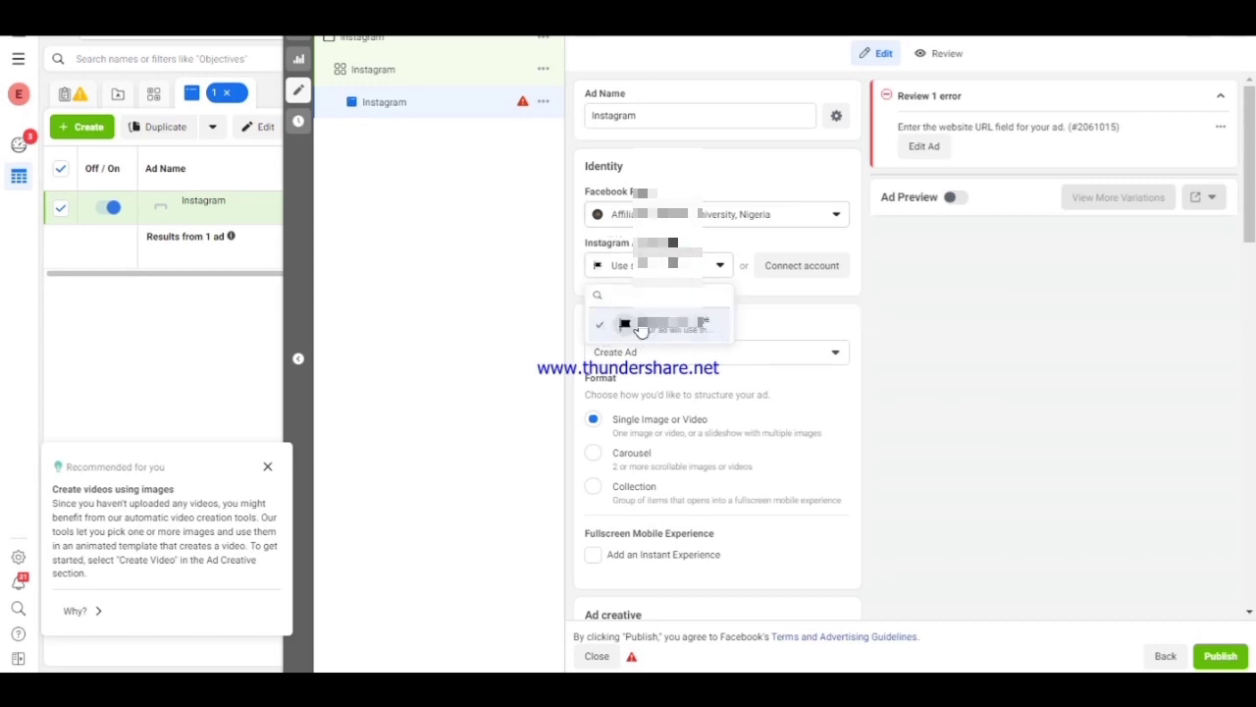
pyautogui.click(732, 216)
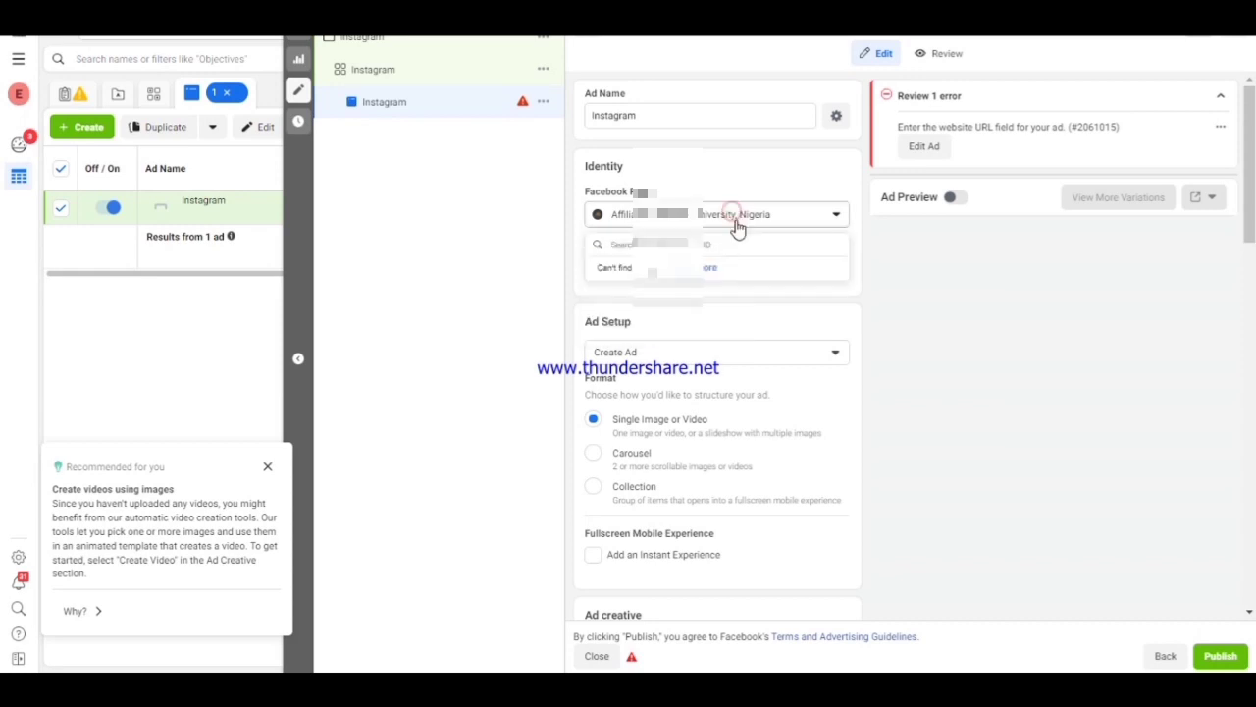
pyautogui.scroll(-5, 720, 320)
pyautogui.scroll(3, 683, 338)
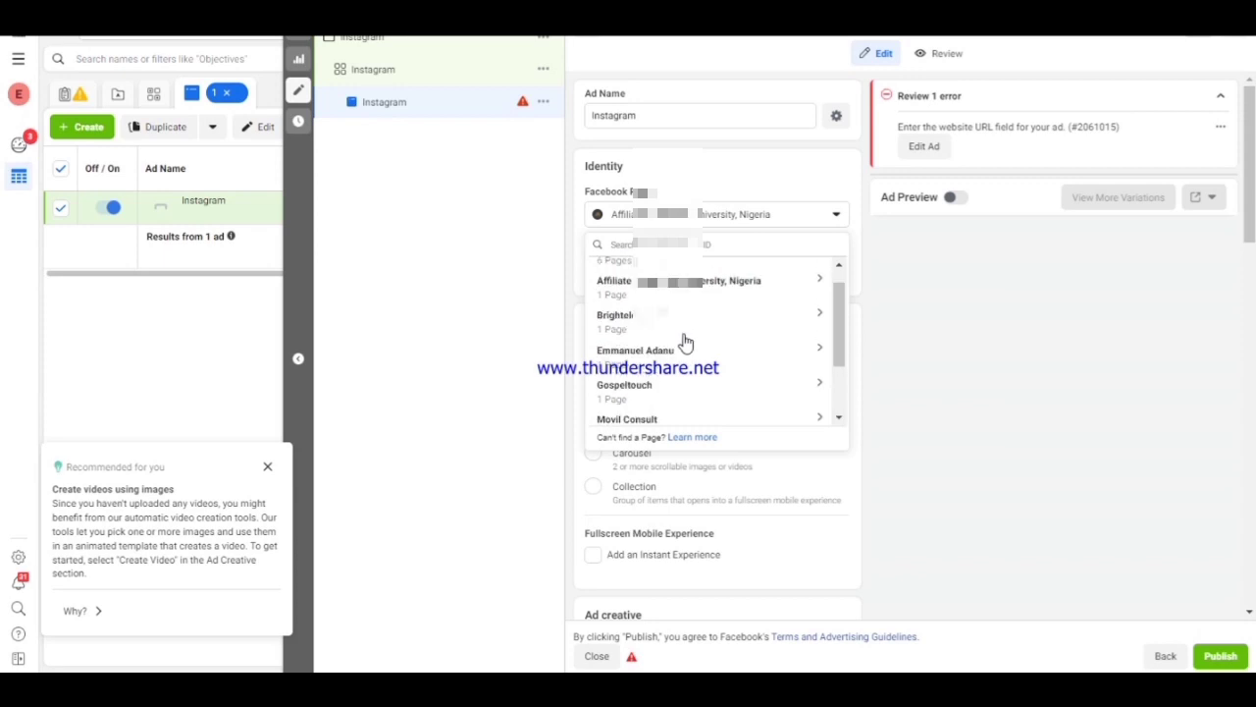
pyautogui.scroll(-3, 703, 371)
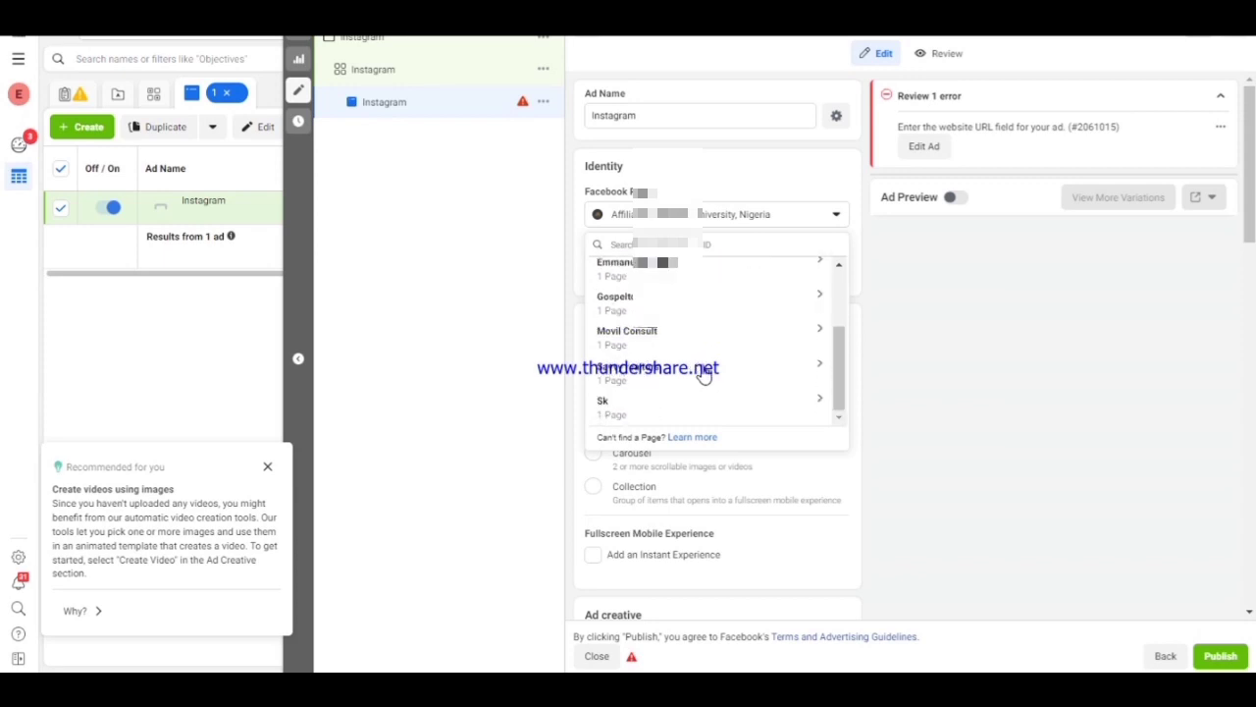
pyautogui.scroll(5, 702, 376)
pyautogui.click(691, 386)
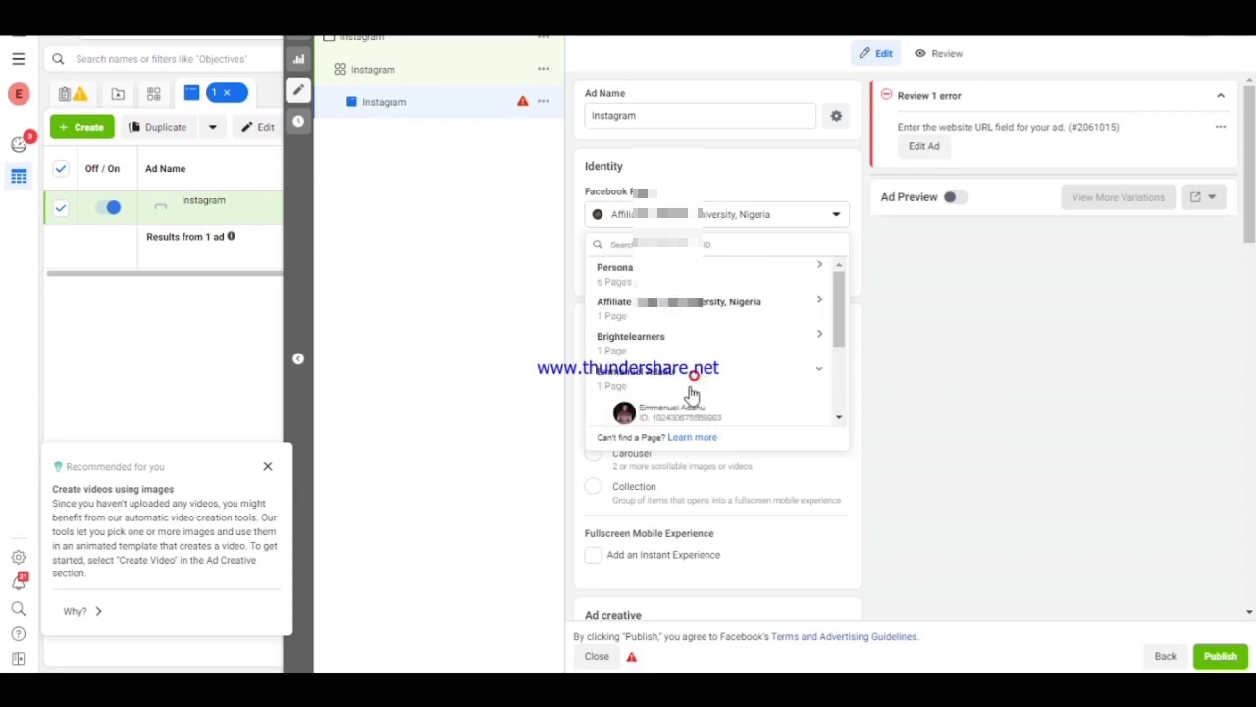
pyautogui.scroll(-3, 691, 392)
pyautogui.click(706, 275)
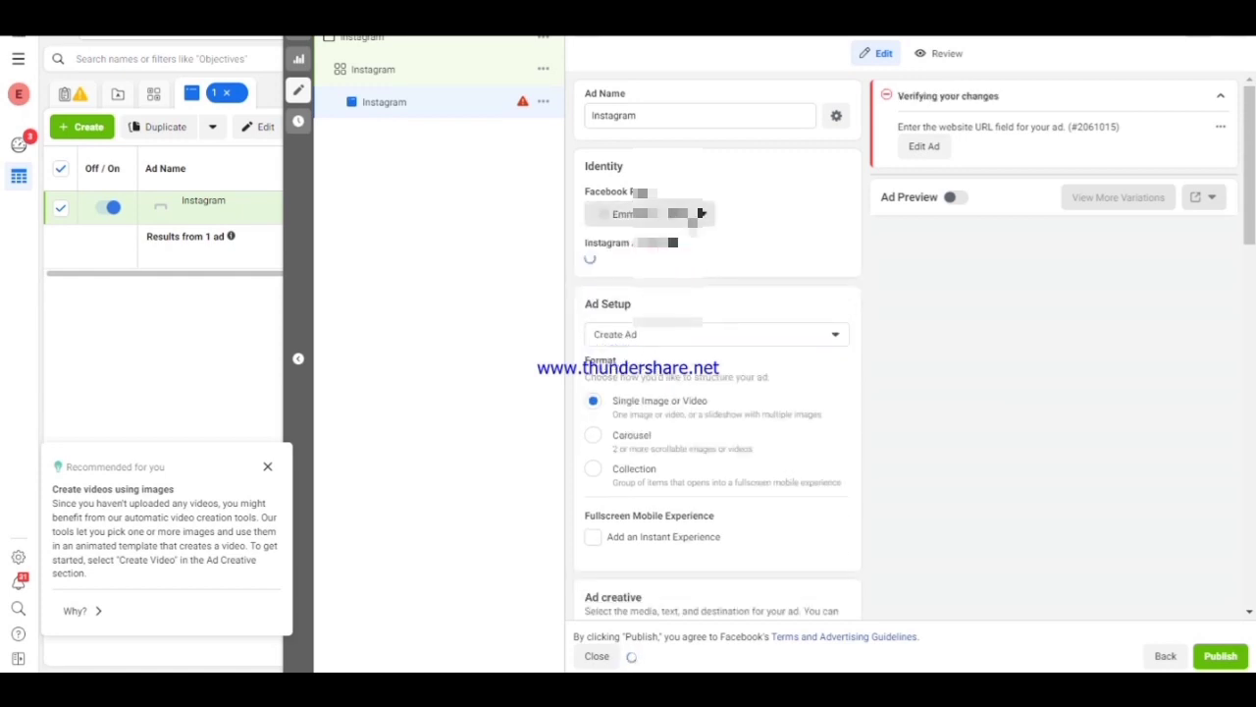
pyautogui.moveTo(673, 249)
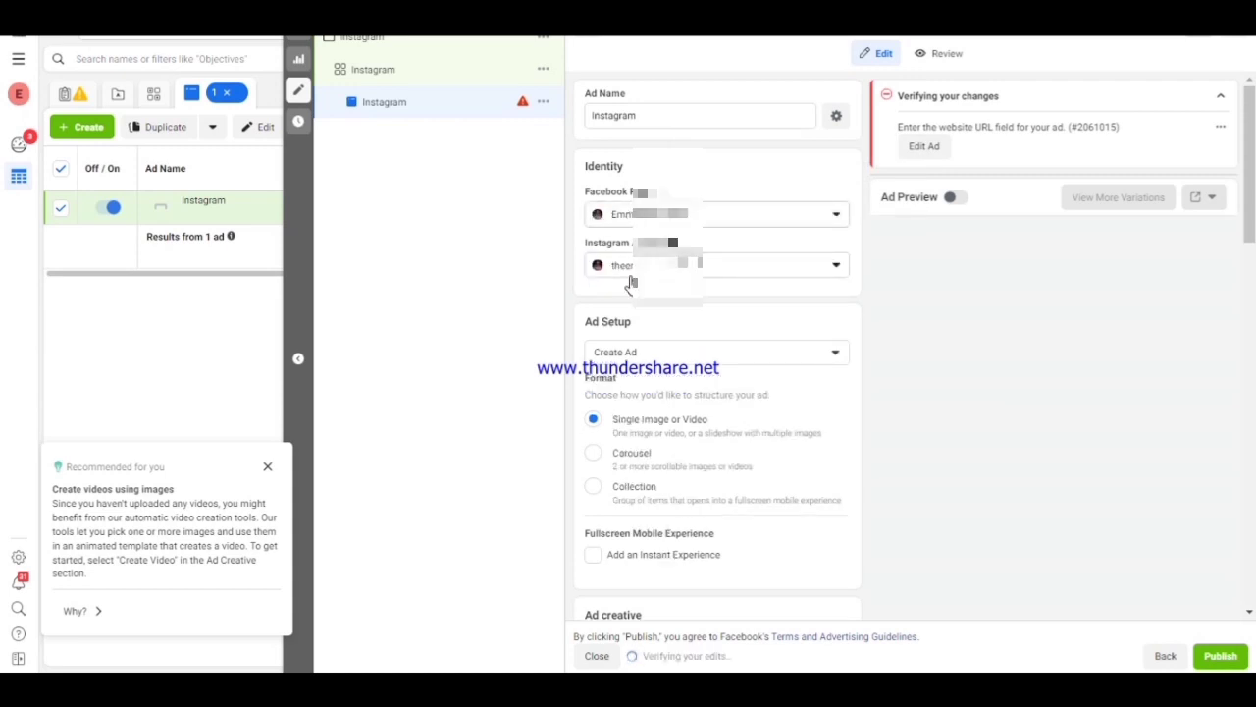
pyautogui.scroll(-2, 633, 388)
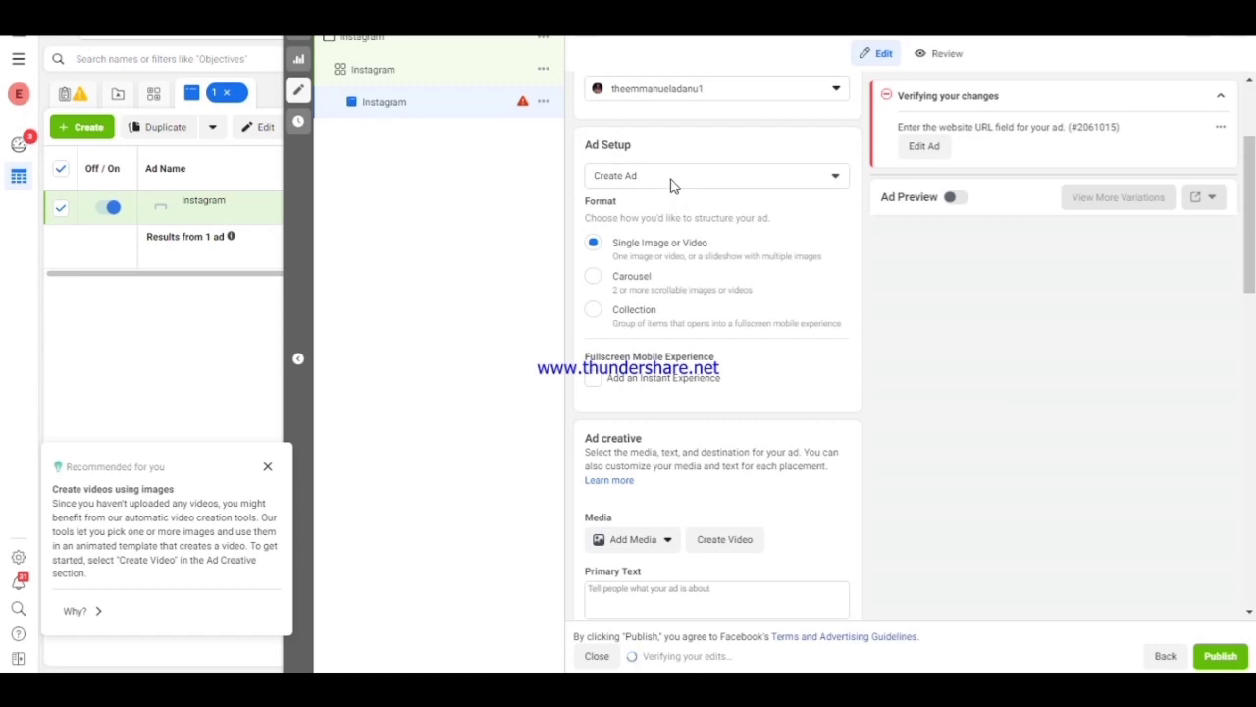
# - Set the ad to use an existing post and select the Oct 27, 2021 Facebook post about receiving a Digital Marketing certificate
pyautogui.click(672, 181)
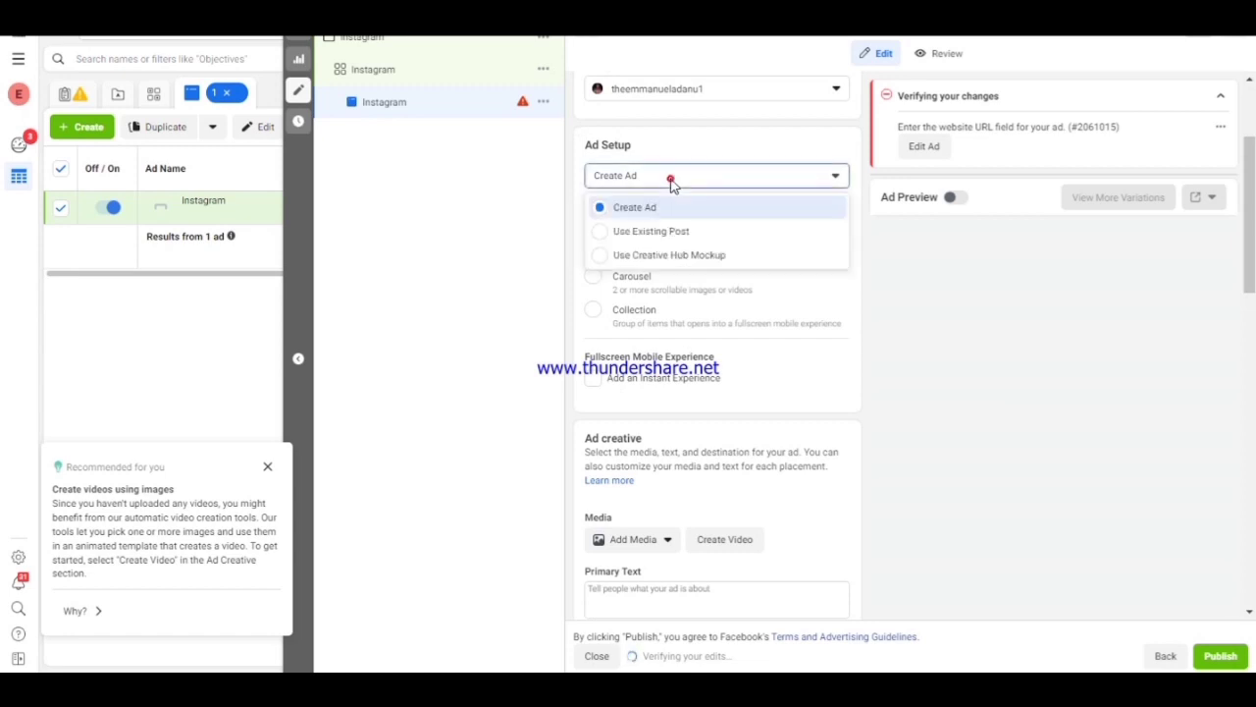
pyautogui.click(673, 235)
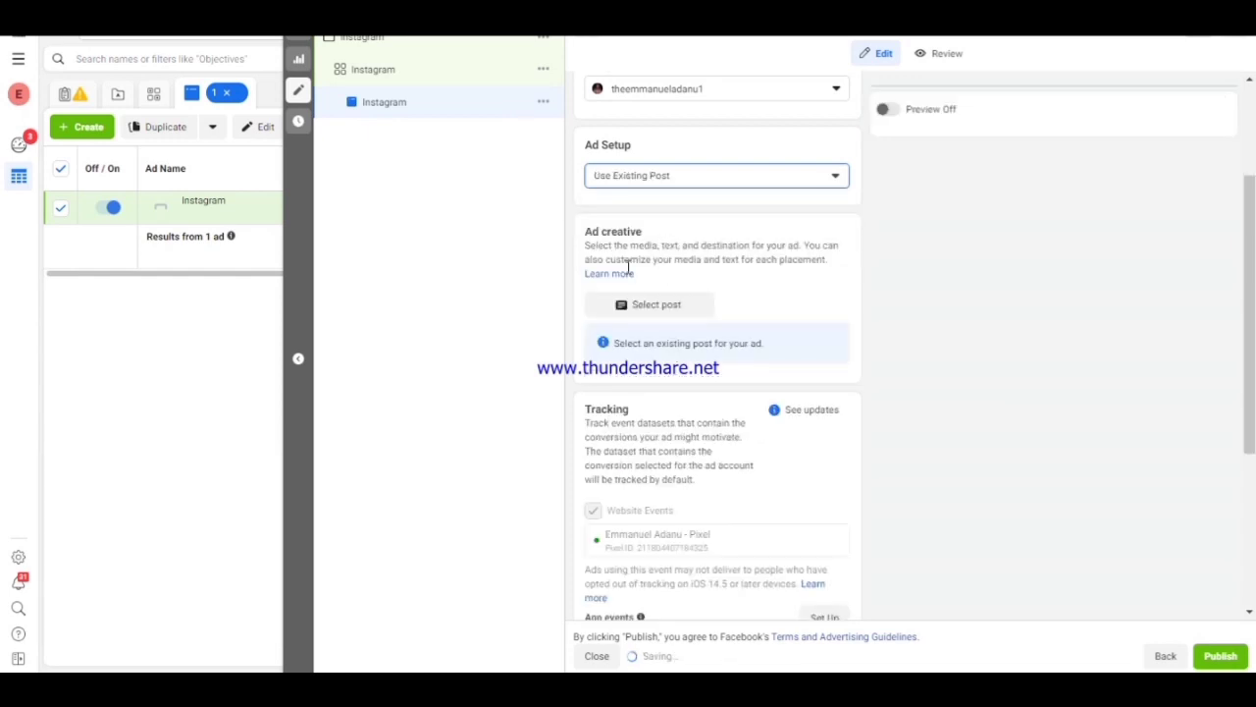
pyautogui.click(650, 307)
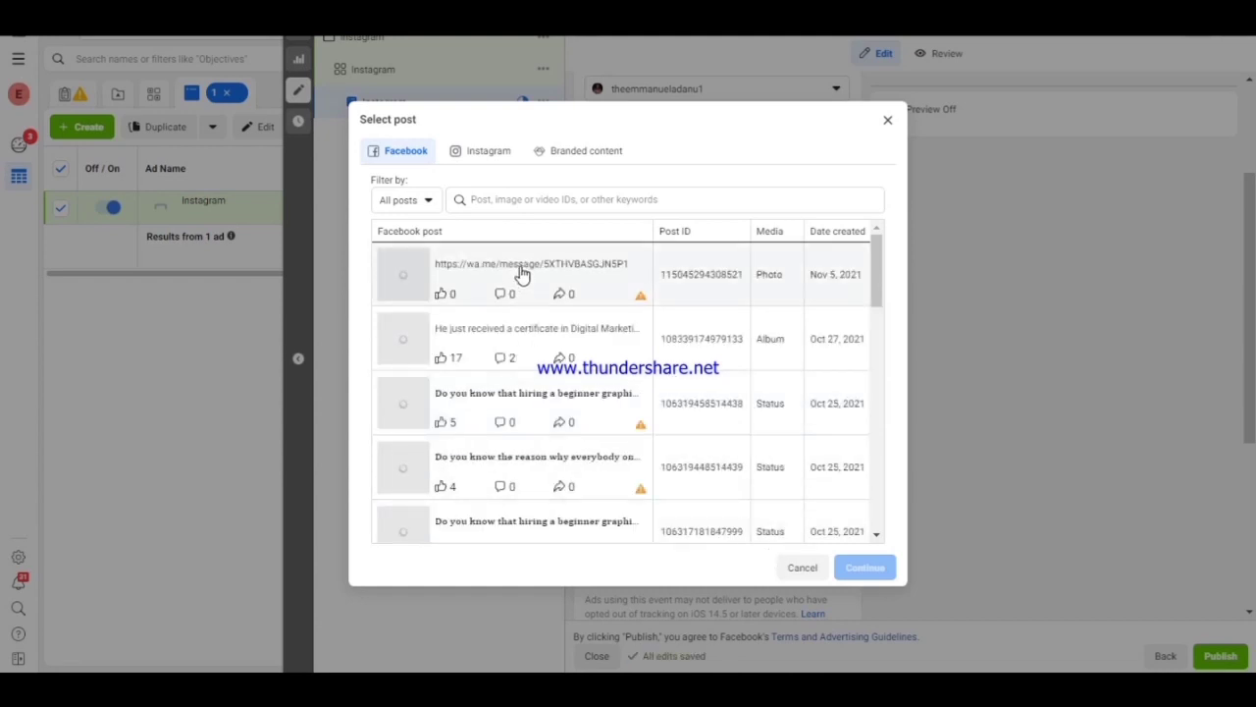
pyautogui.click(531, 330)
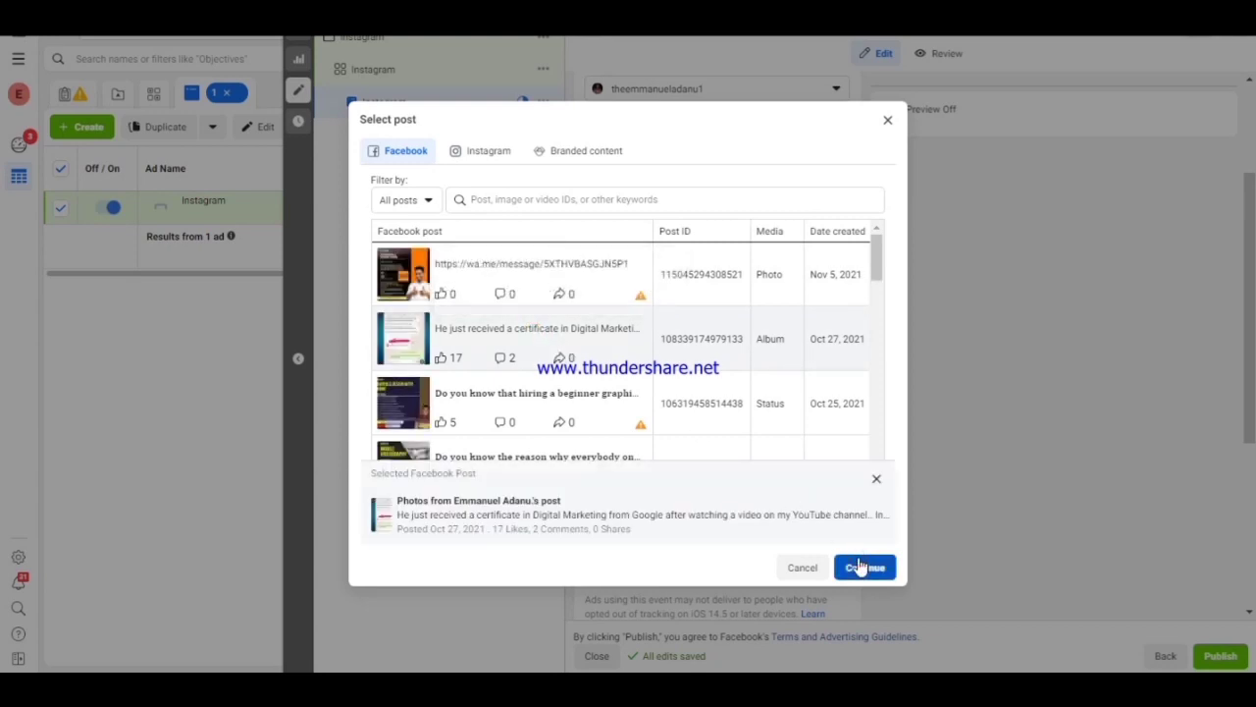
pyautogui.click(860, 567)
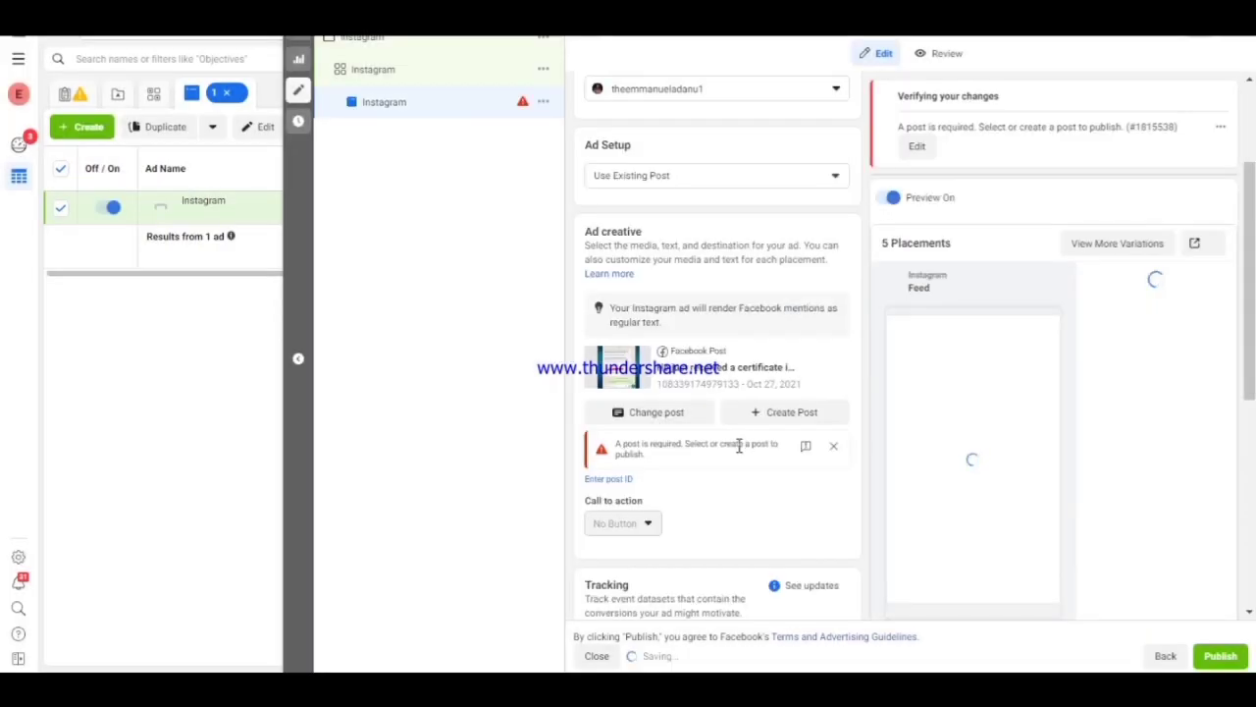
pyautogui.scroll(-4, 647, 527)
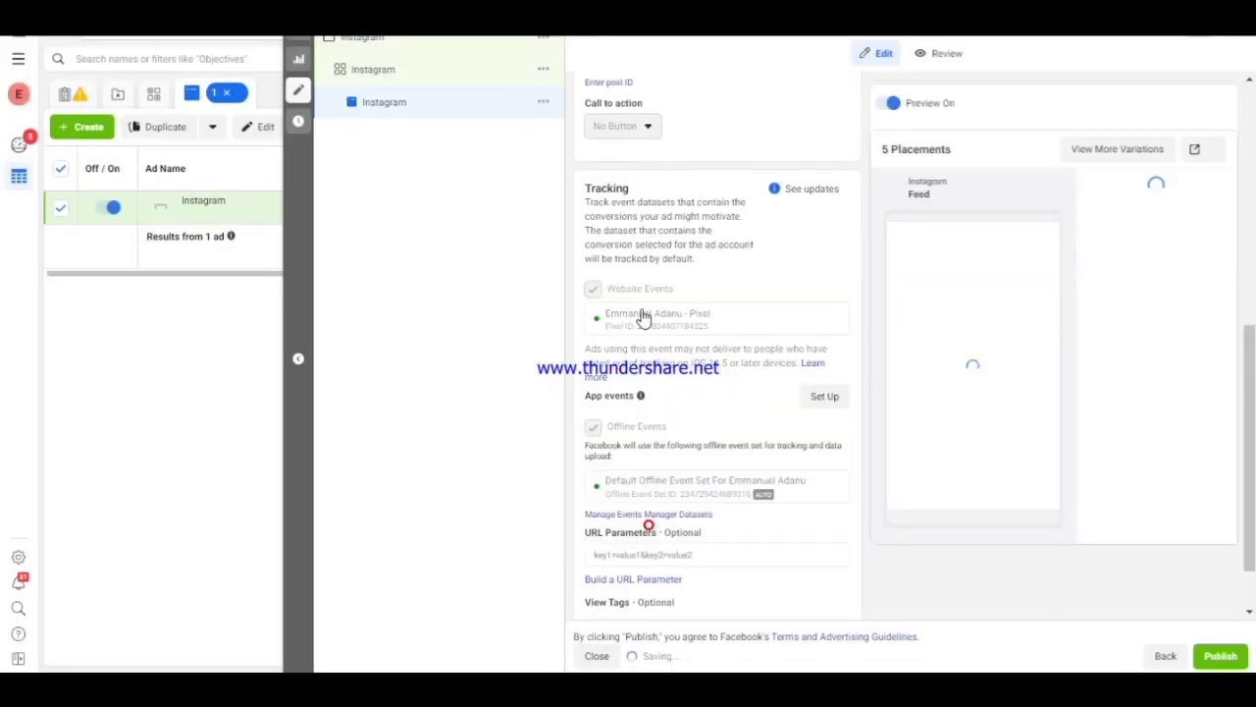
pyautogui.scroll(3, 651, 140)
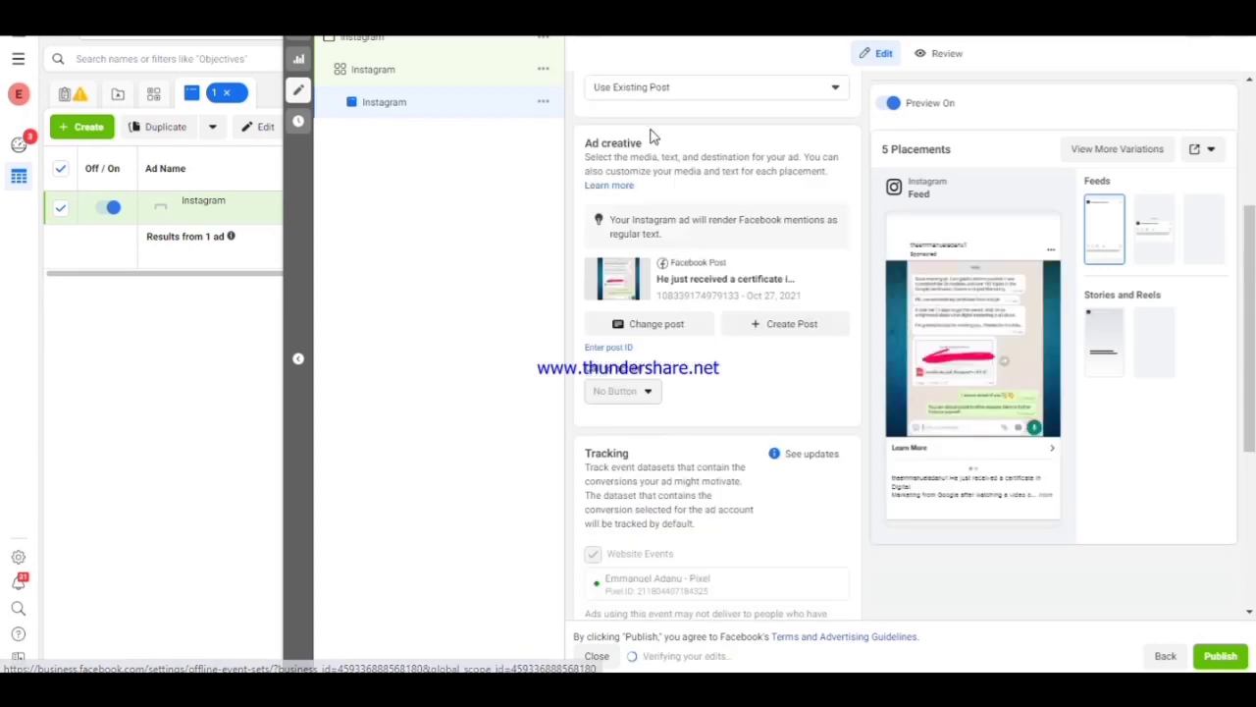
pyautogui.moveTo(652, 398)
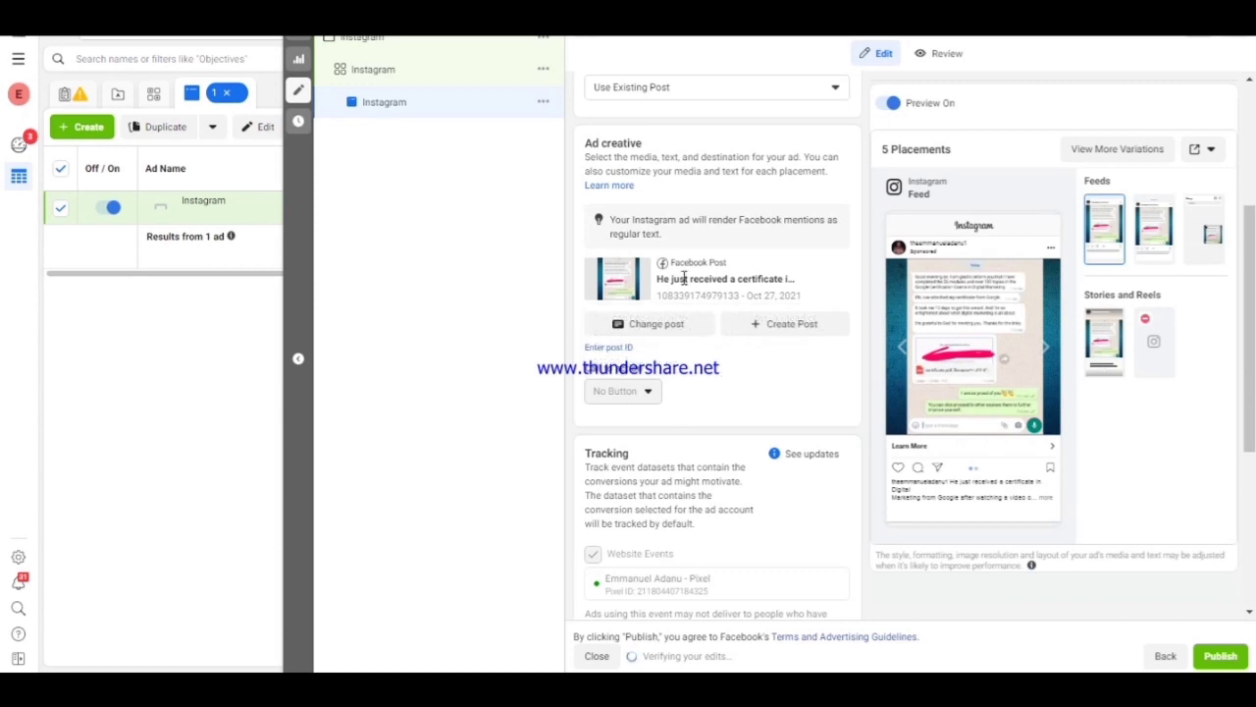
# - Switch the ad setup from the existing post back to Create Ad
pyautogui.scroll(3, 690, 257)
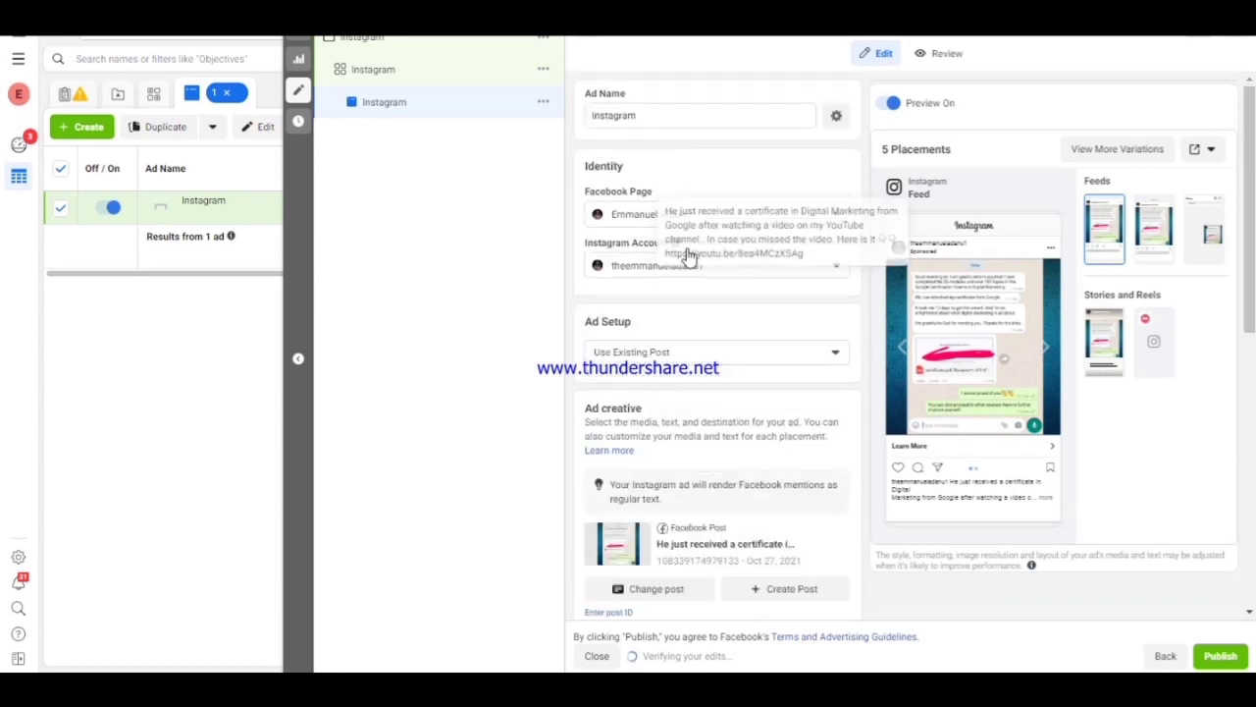
pyautogui.scroll(-2, 664, 226)
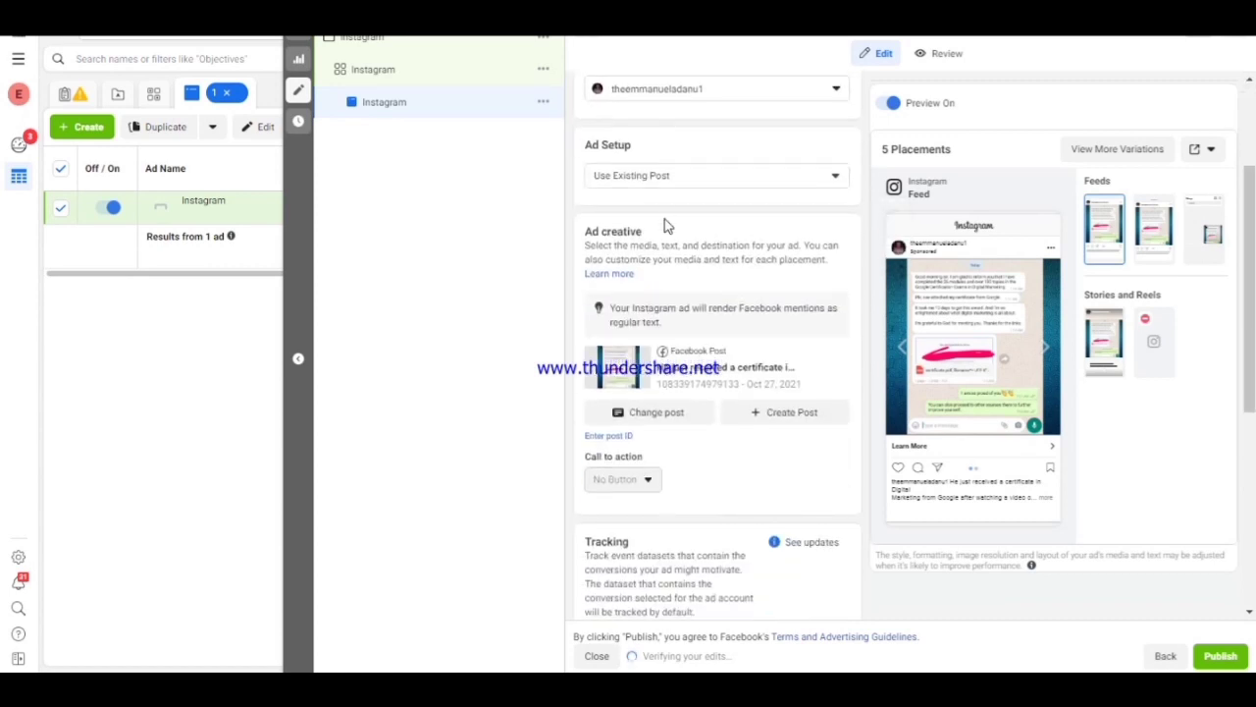
pyautogui.scroll(2, 671, 224)
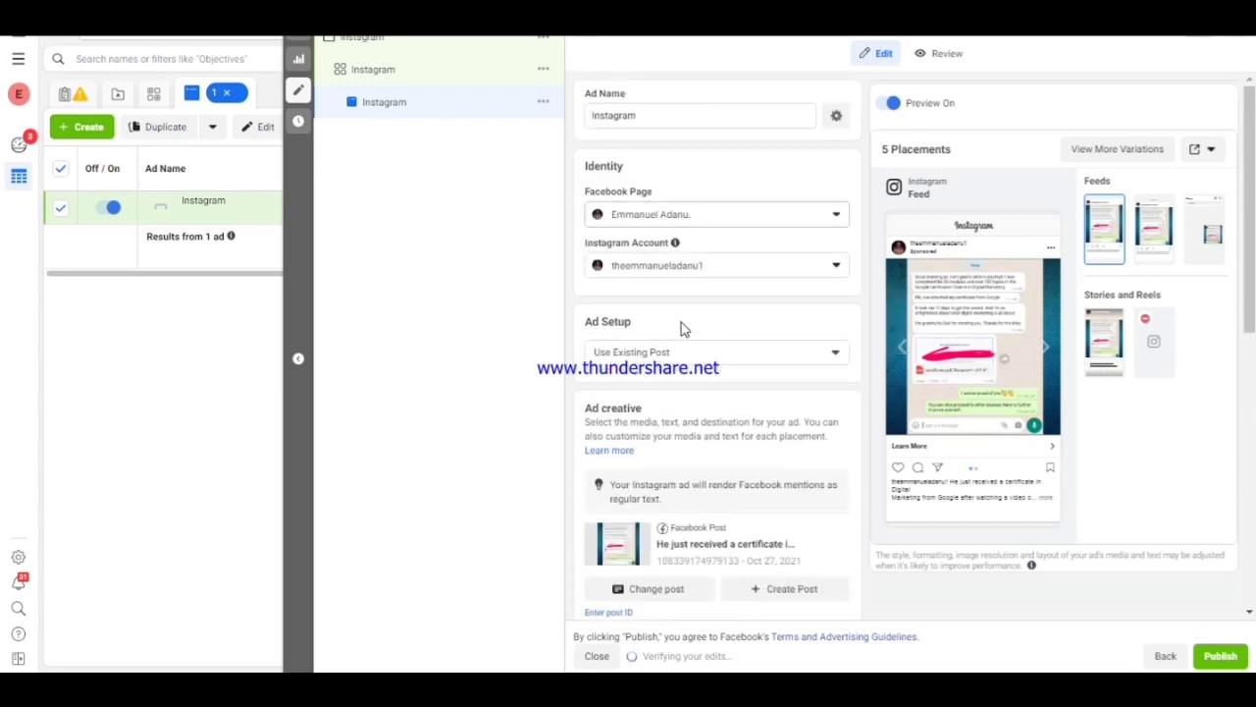
pyautogui.click(676, 353)
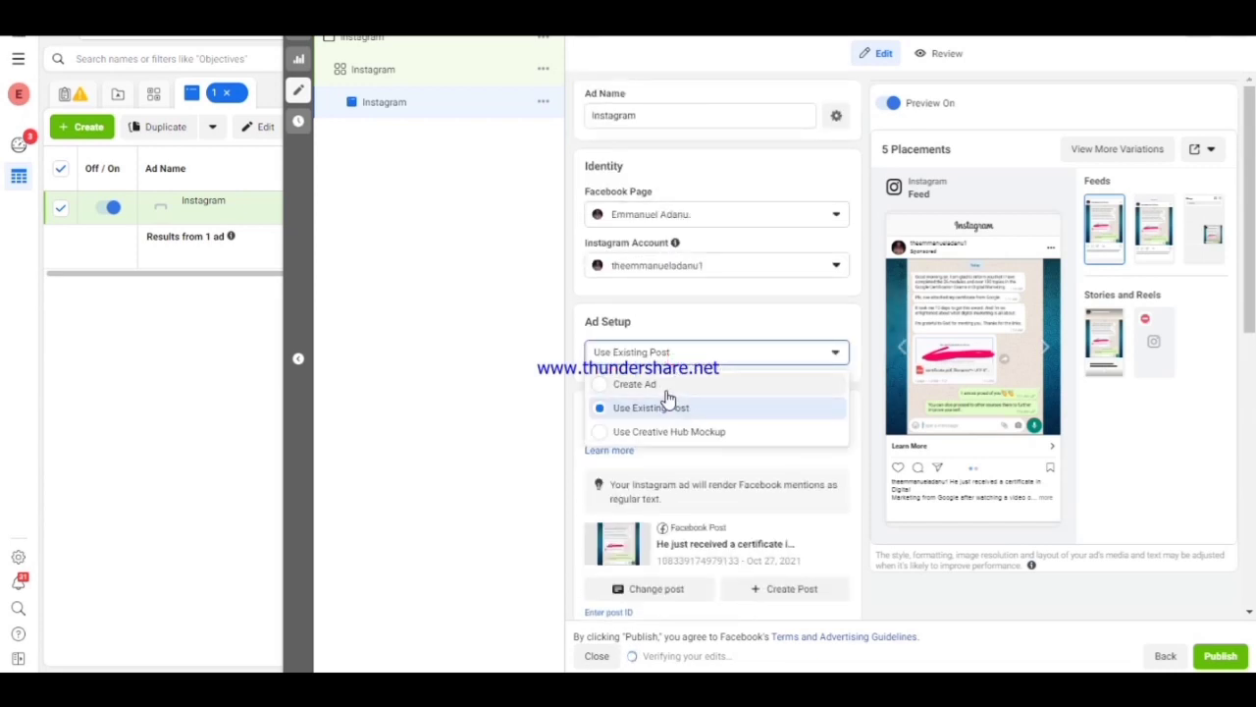
pyautogui.click(658, 385)
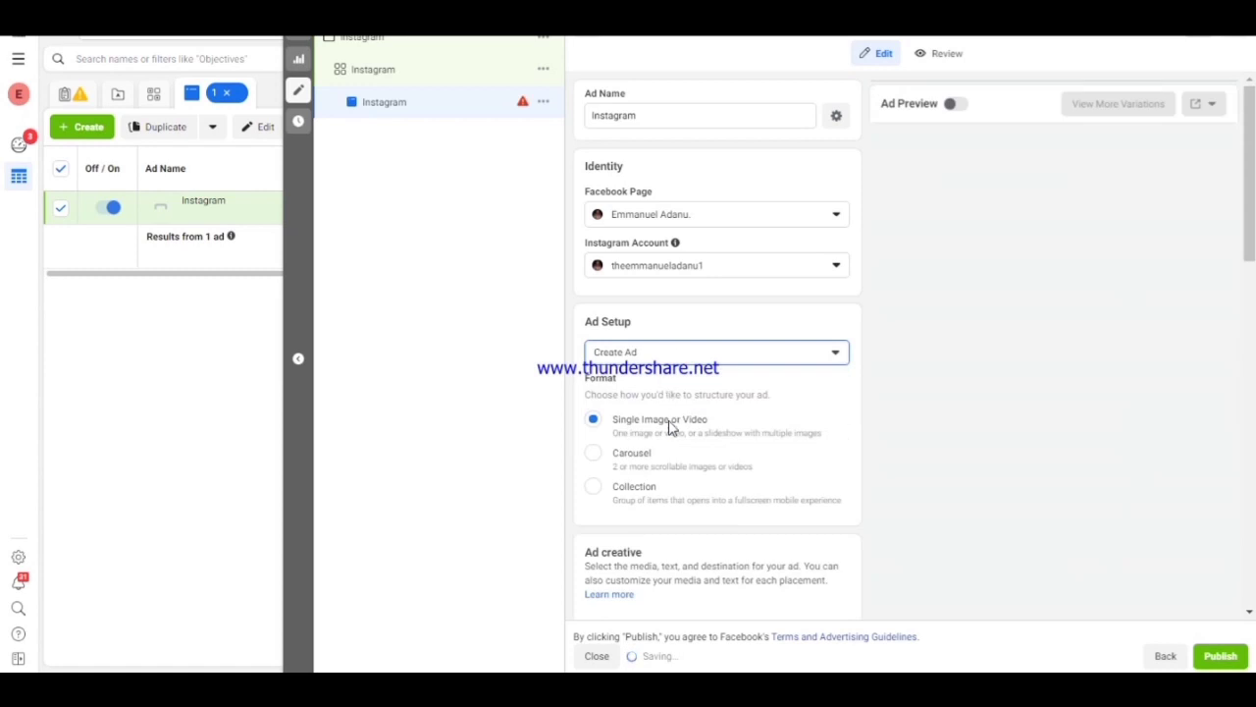
# - Open the image selection for the ad's media and cancel it without choosing an image
pyautogui.scroll(-1, 640, 392)
pyautogui.scroll(-3, 641, 363)
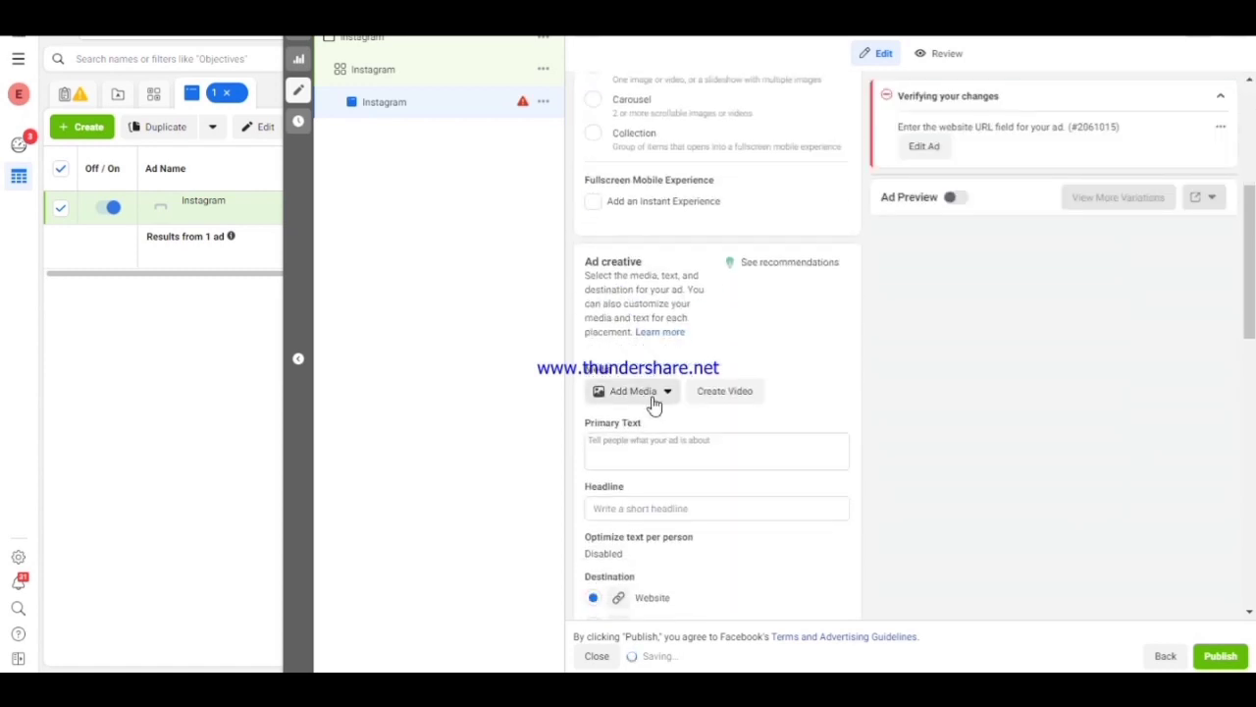
pyautogui.click(629, 391)
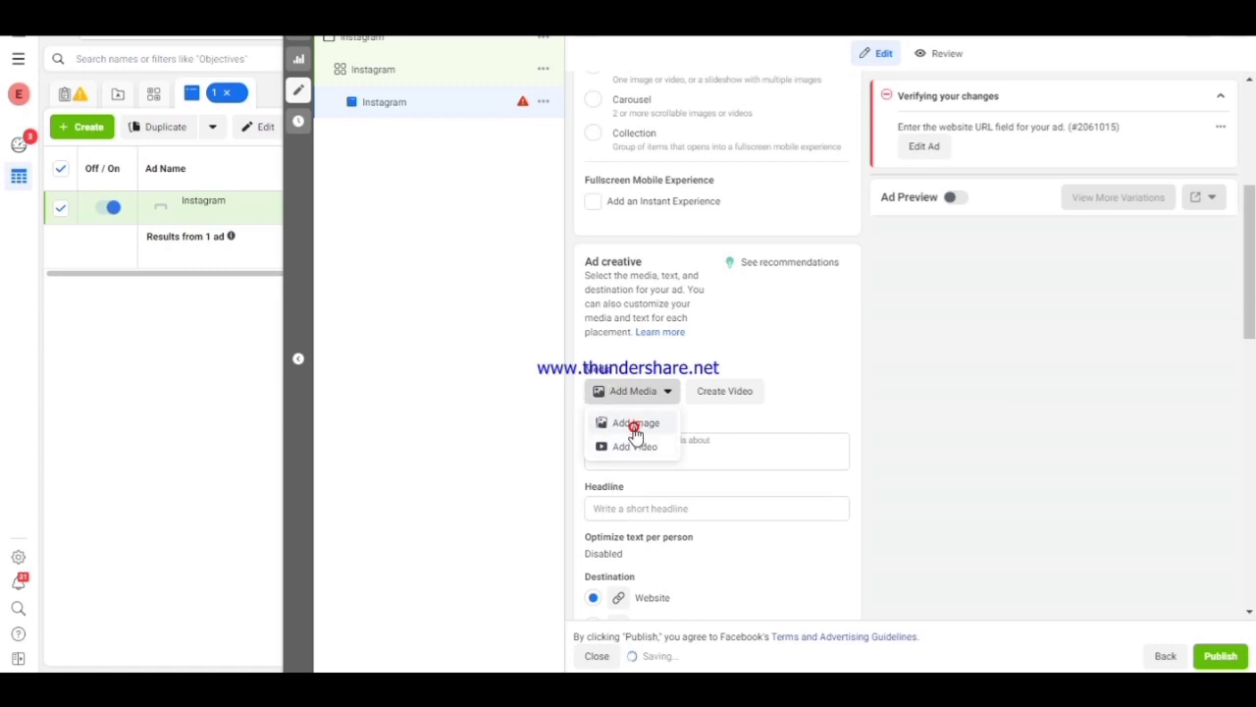
pyautogui.click(635, 424)
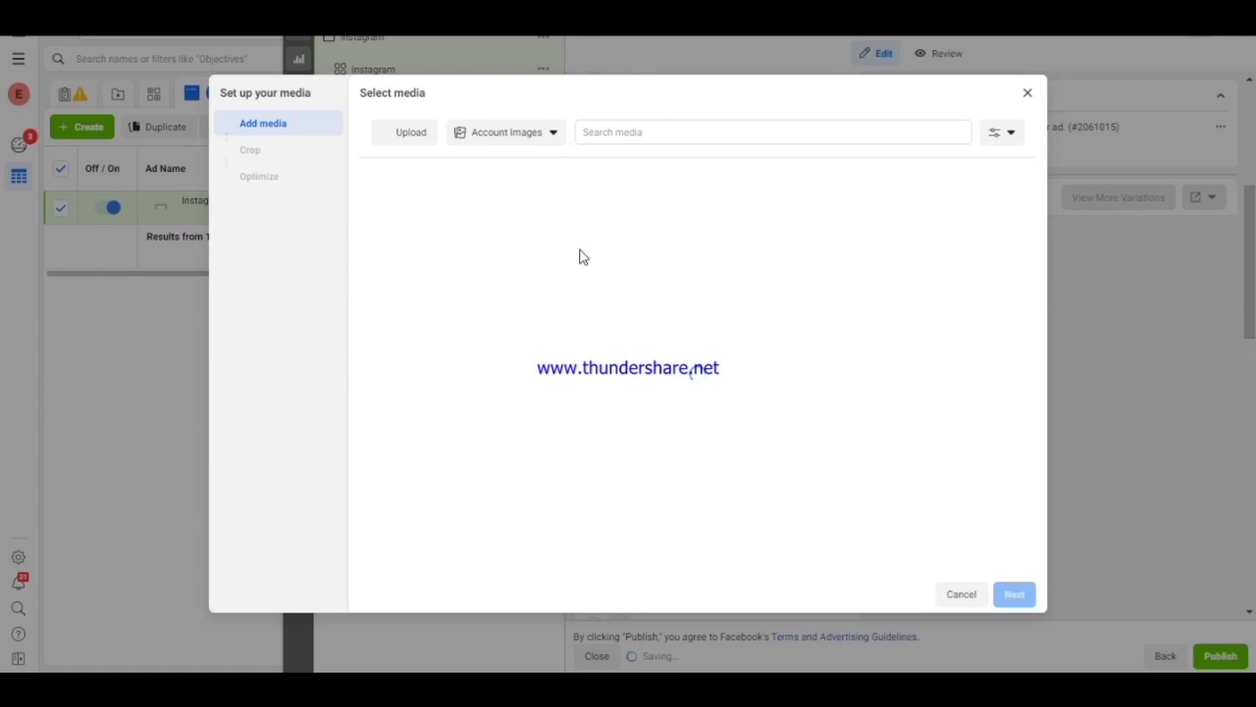
pyautogui.click(967, 598)
# - Review the ad's primary text, headline, destination, website URL, call-to-action and tracking fields, and submit the ad for publishing
pyautogui.scroll(-2, 727, 439)
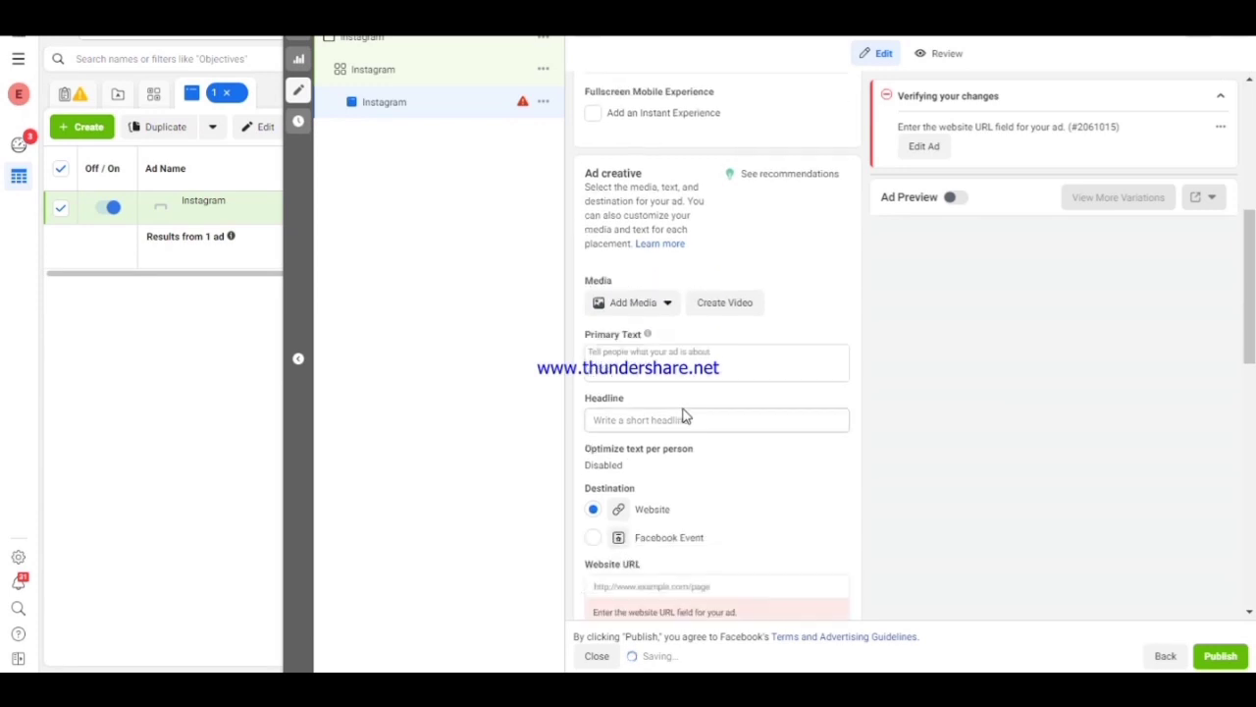
pyautogui.click(626, 351)
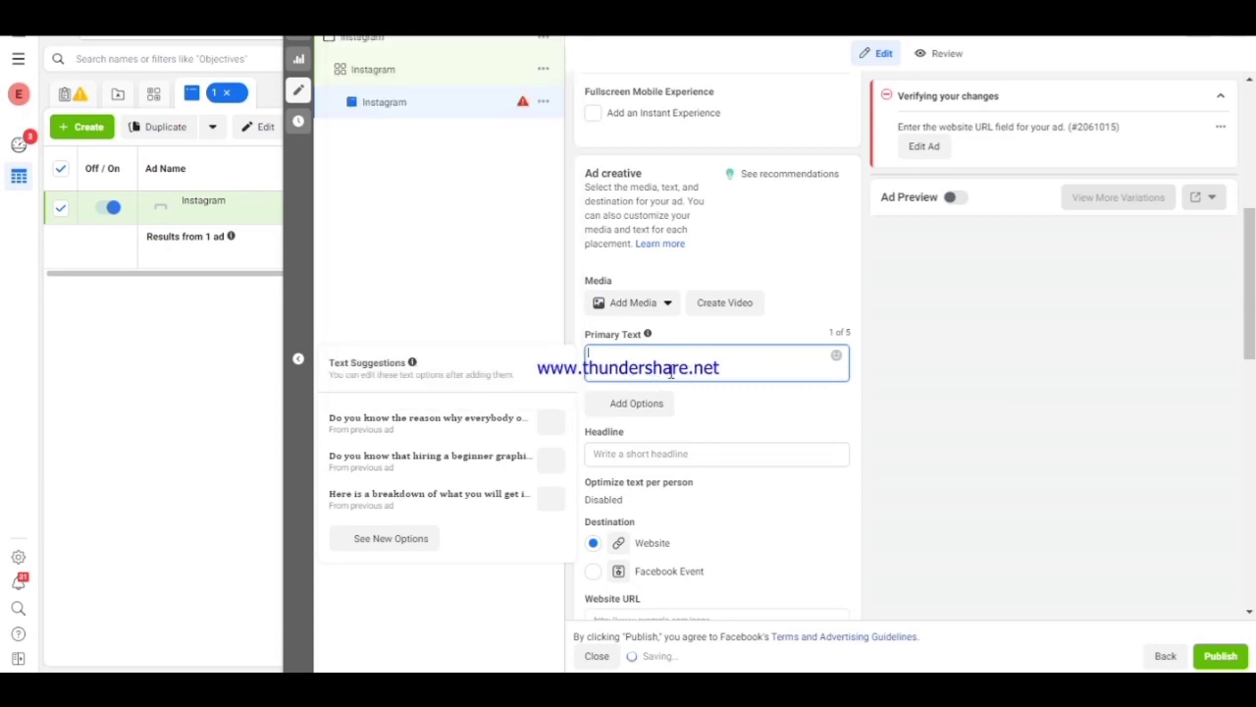
pyautogui.scroll(-1, 670, 370)
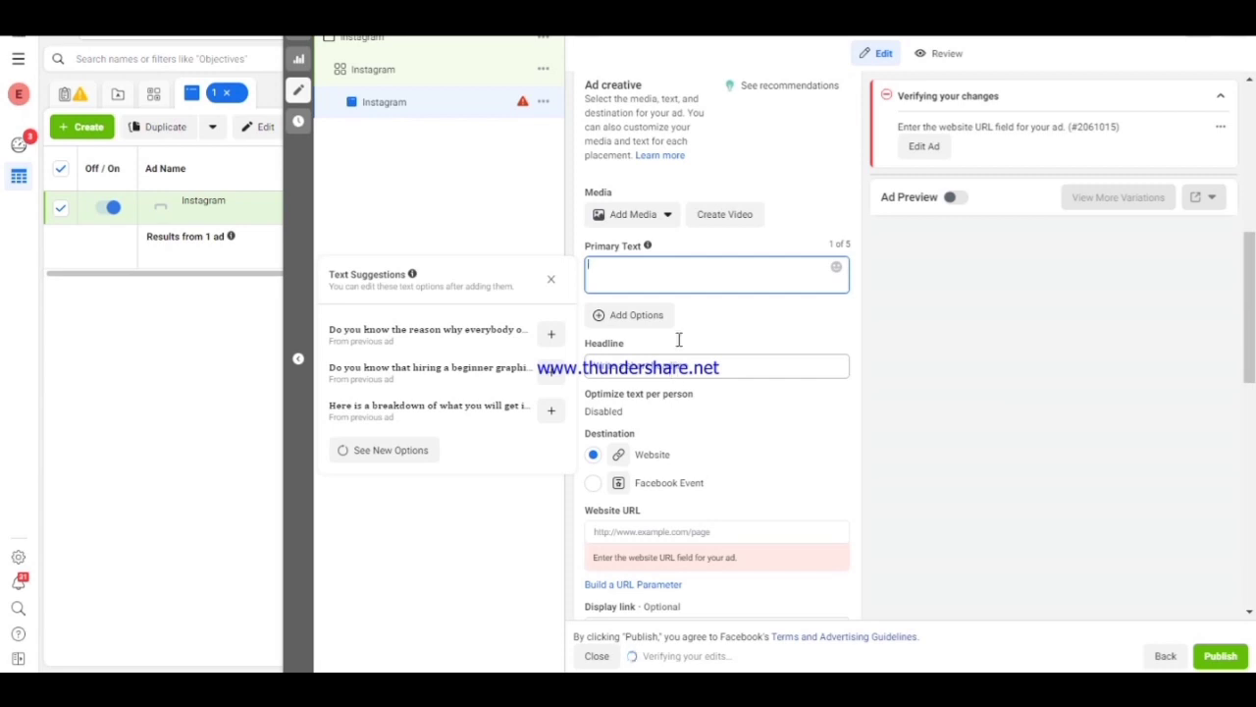
pyautogui.scroll(-3, 672, 540)
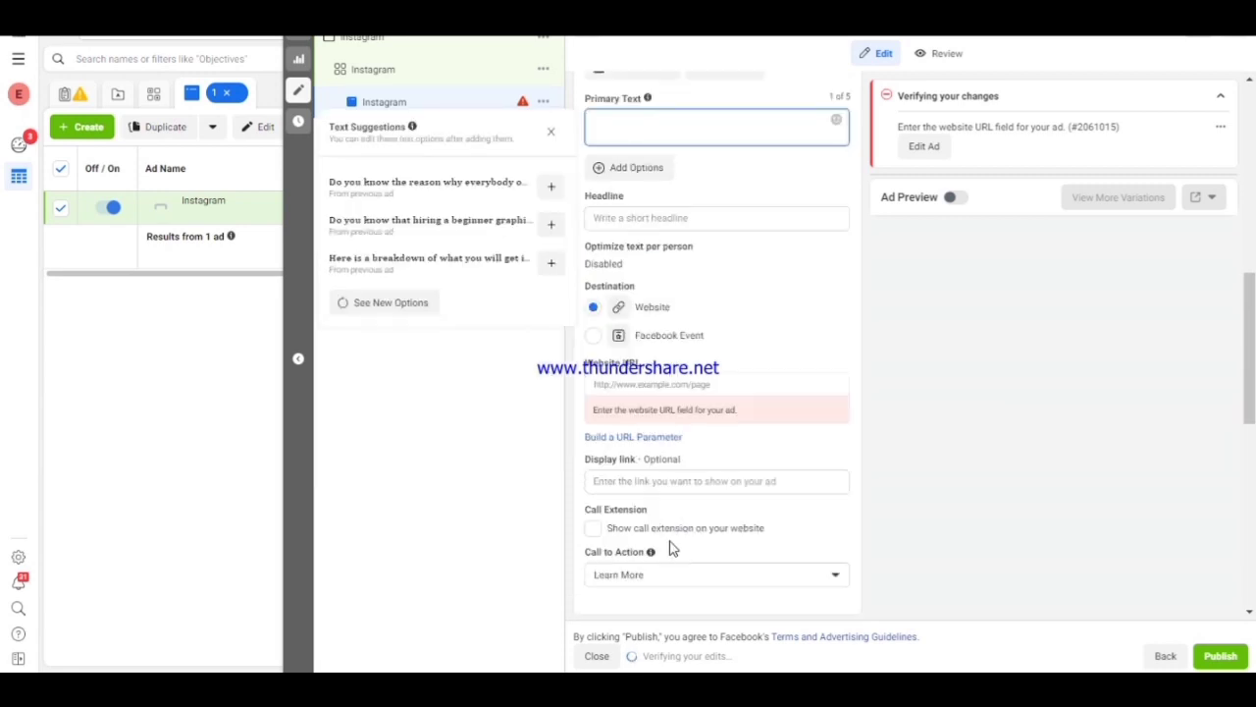
pyautogui.scroll(-6, 692, 504)
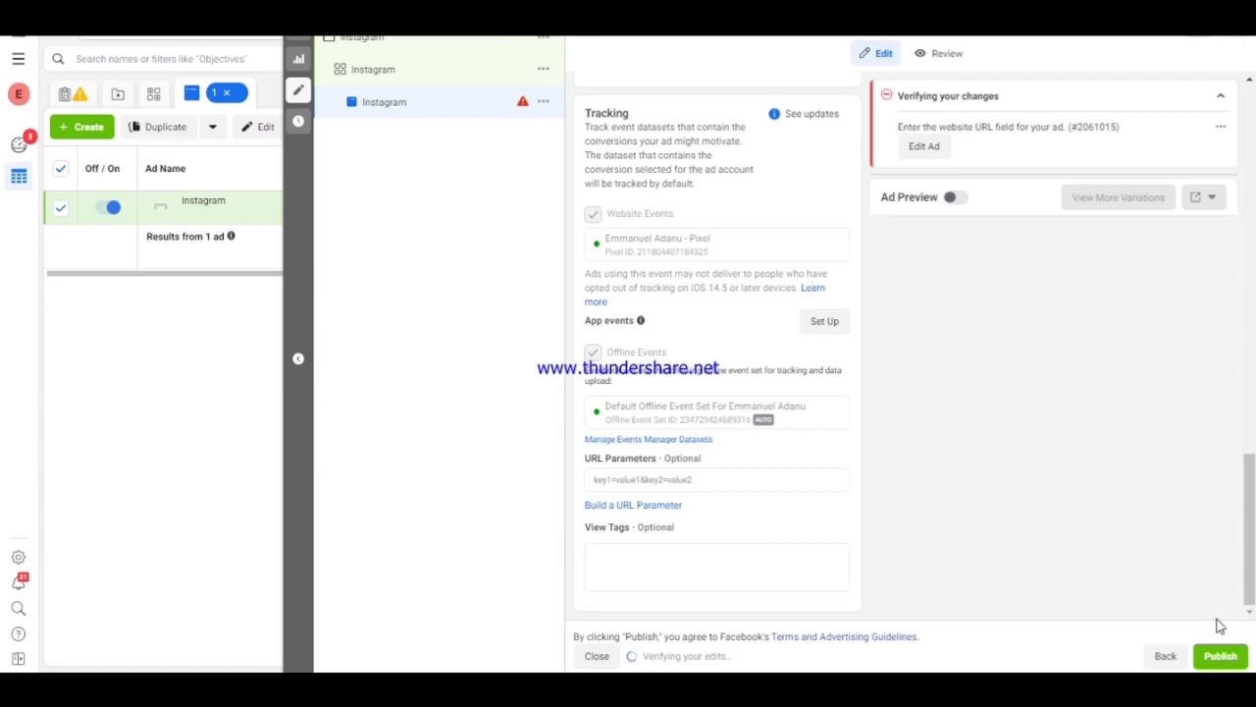
pyautogui.click(1215, 652)
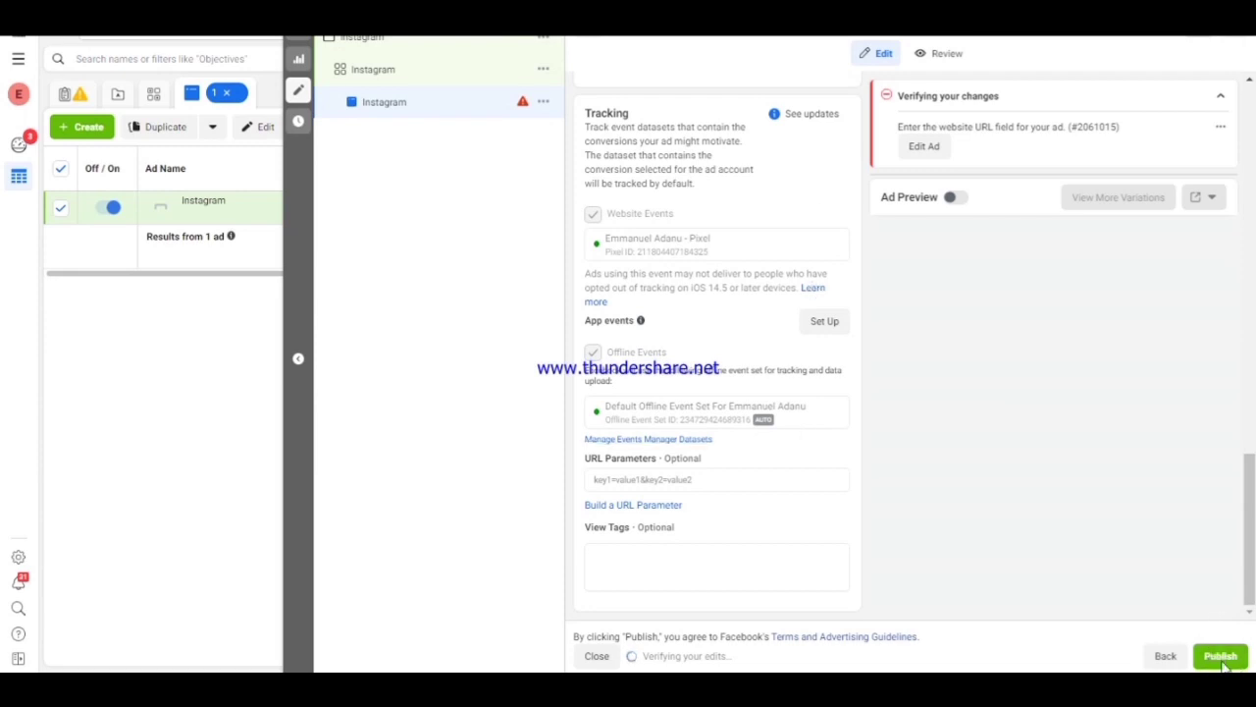